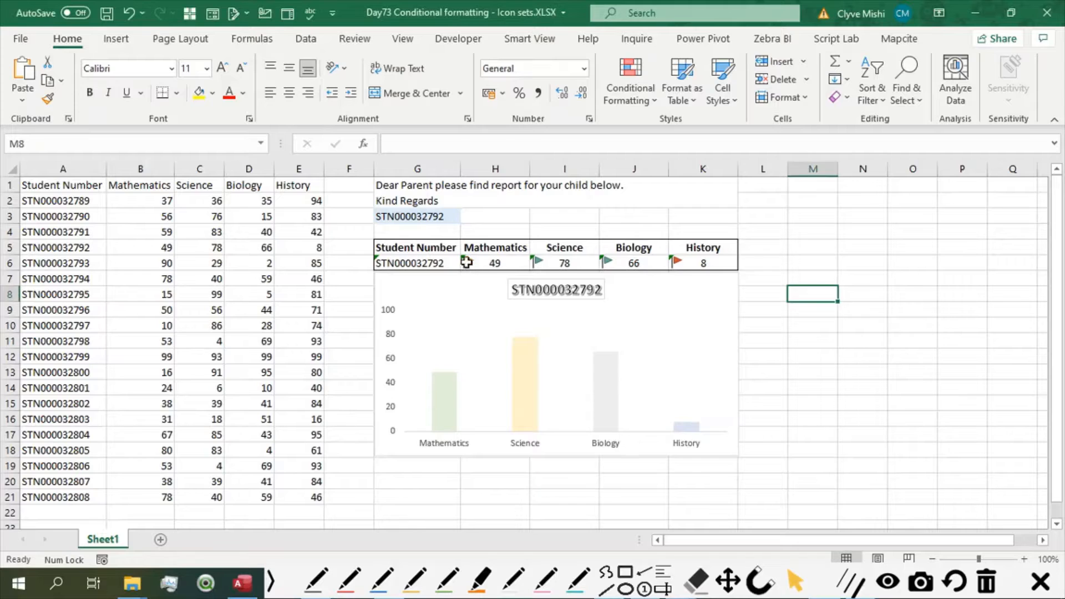
# Examine the flag icons next to the four subject marks in row 6 of the student report.
pyautogui.click(477, 264)
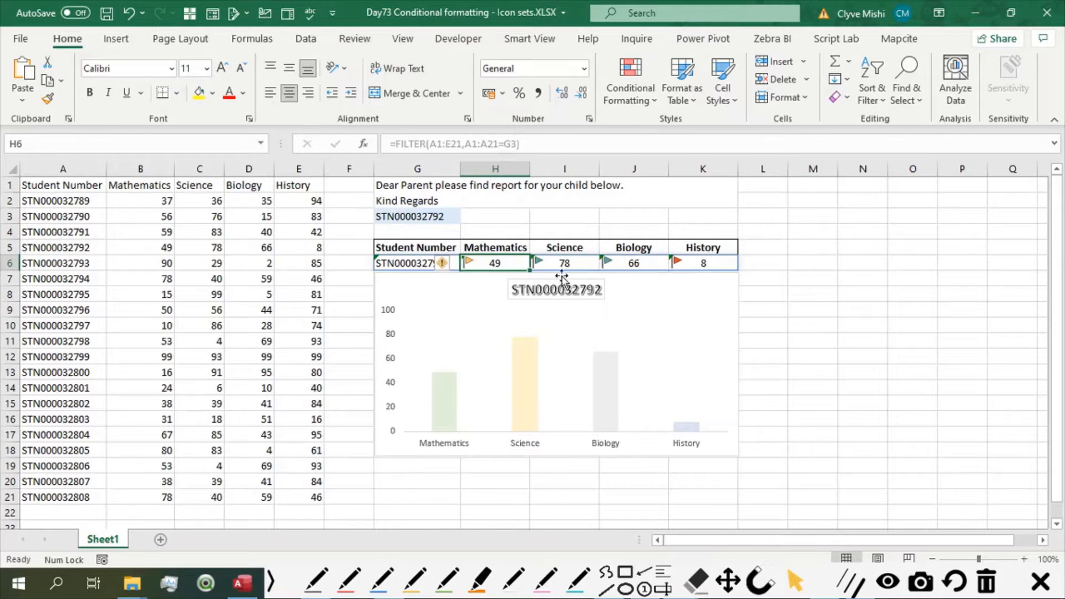
pyautogui.click(541, 263)
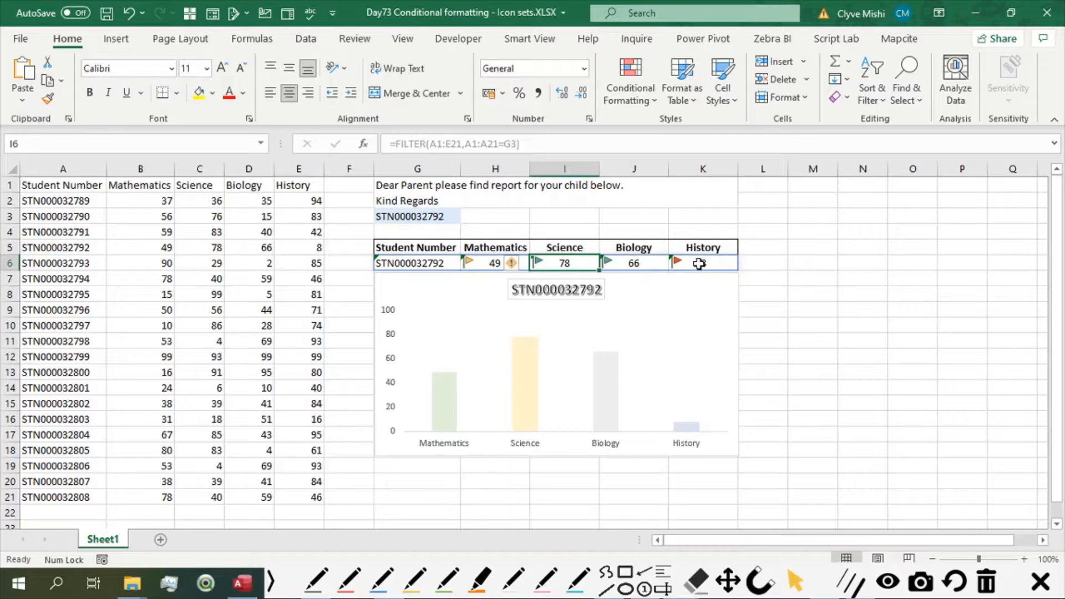
pyautogui.click(699, 264)
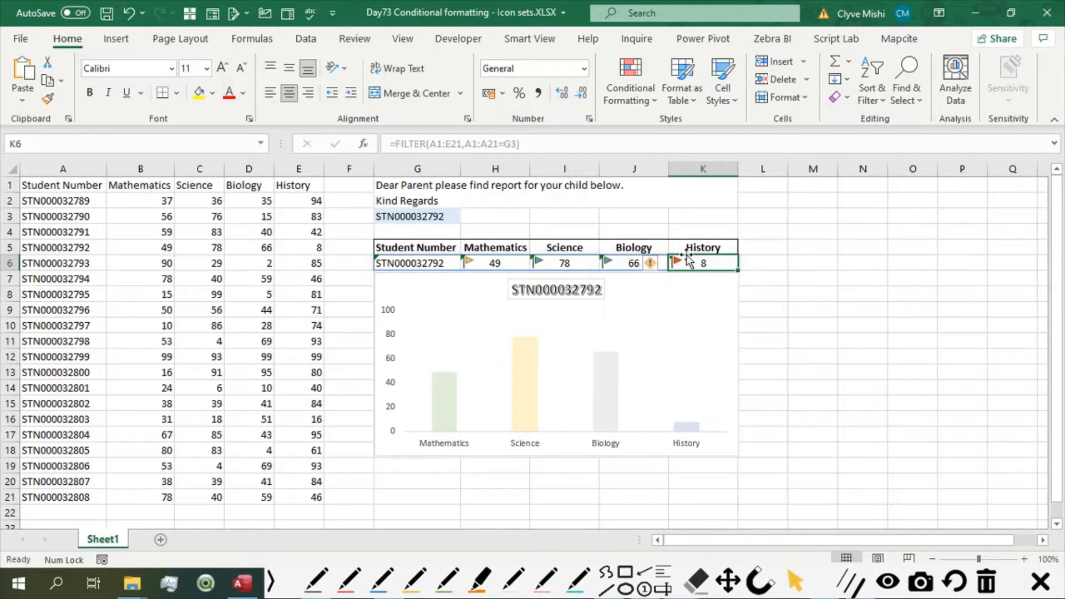
pyautogui.click(469, 264)
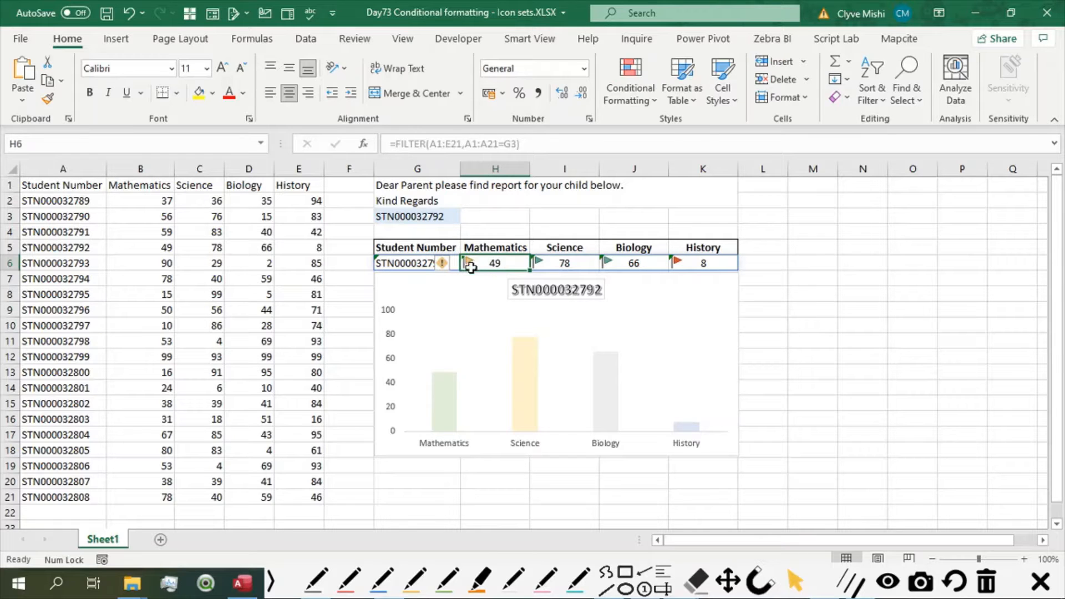
pyautogui.click(579, 262)
pyautogui.click(640, 267)
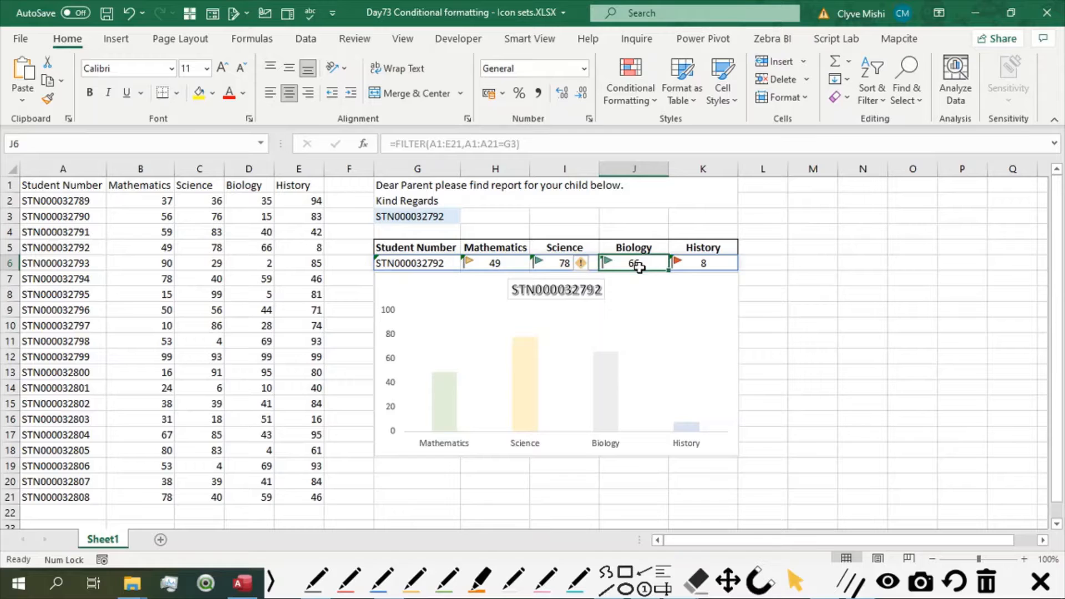
pyautogui.click(547, 268)
pyautogui.click(621, 266)
# Clear the conditional formatting rules from the entire sheet.
pyautogui.click(485, 262)
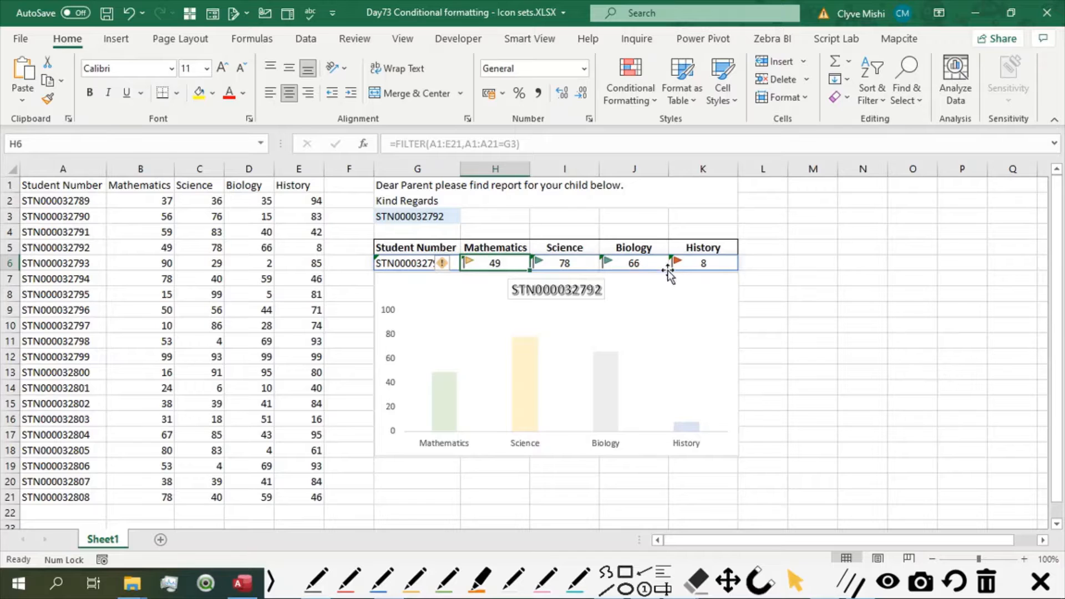
pyautogui.keyDown('shift'); pyautogui.click(704, 264); pyautogui.keyUp('shift')
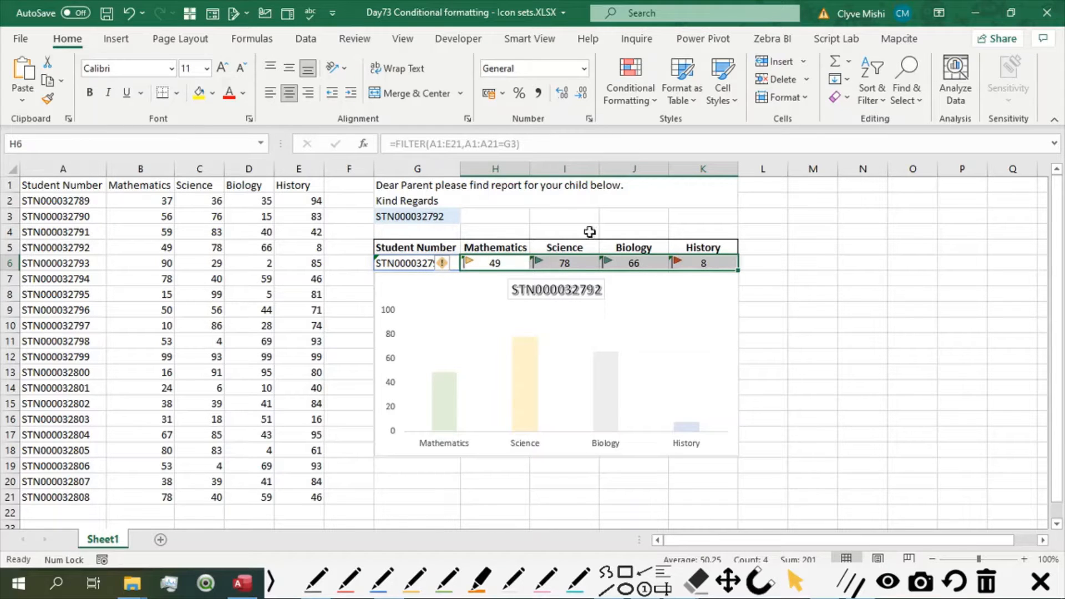
pyautogui.click(651, 101)
pyautogui.moveTo(669, 343)
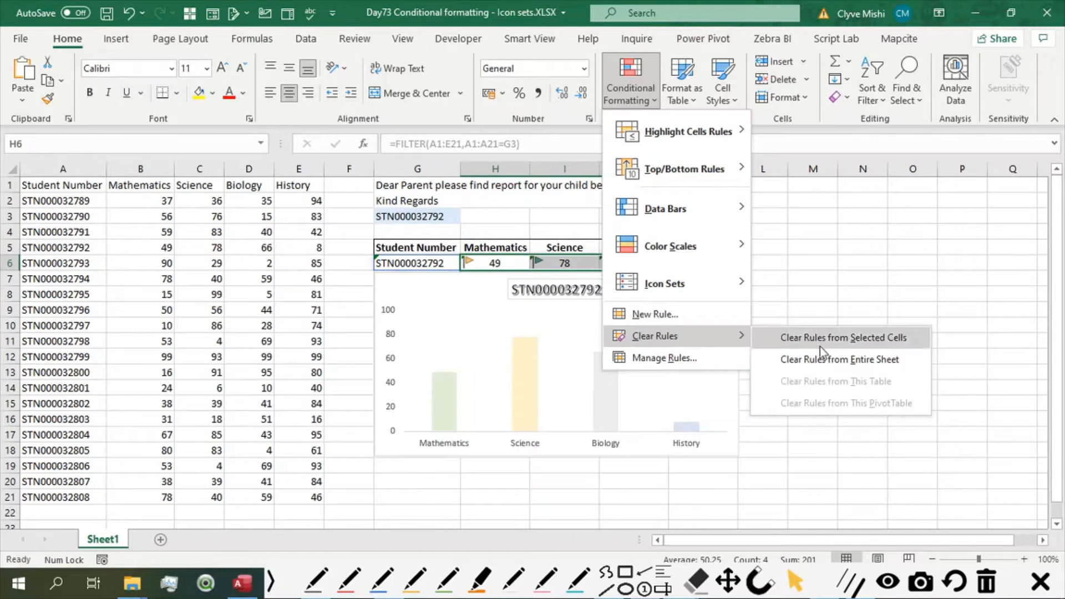
pyautogui.click(838, 361)
pyautogui.click(812, 328)
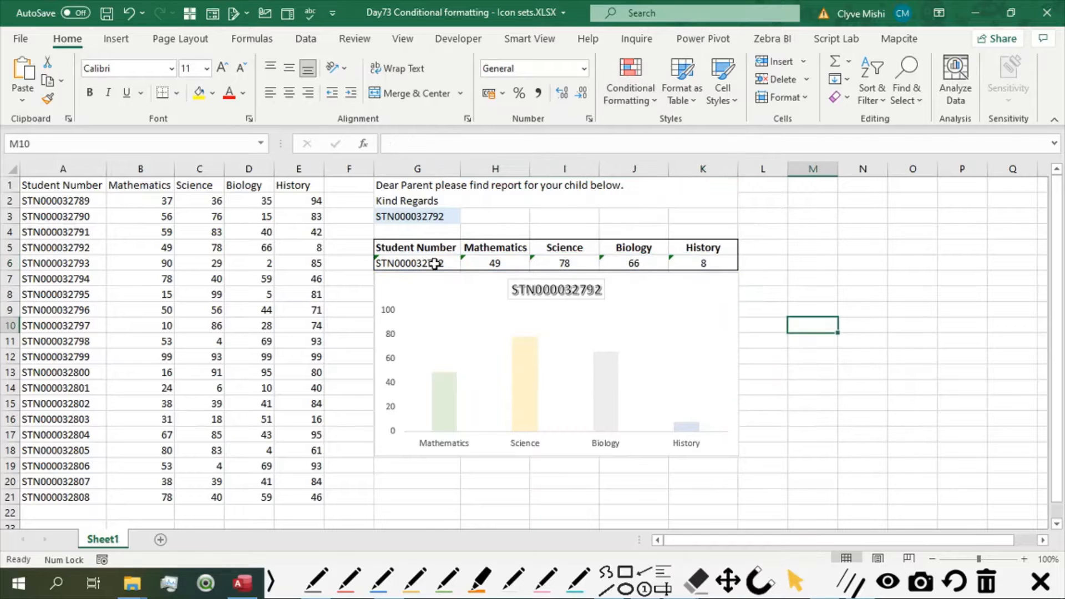
# Apply the preset three-flag icon set to the report marks in H6:K6.
pyautogui.click(493, 265)
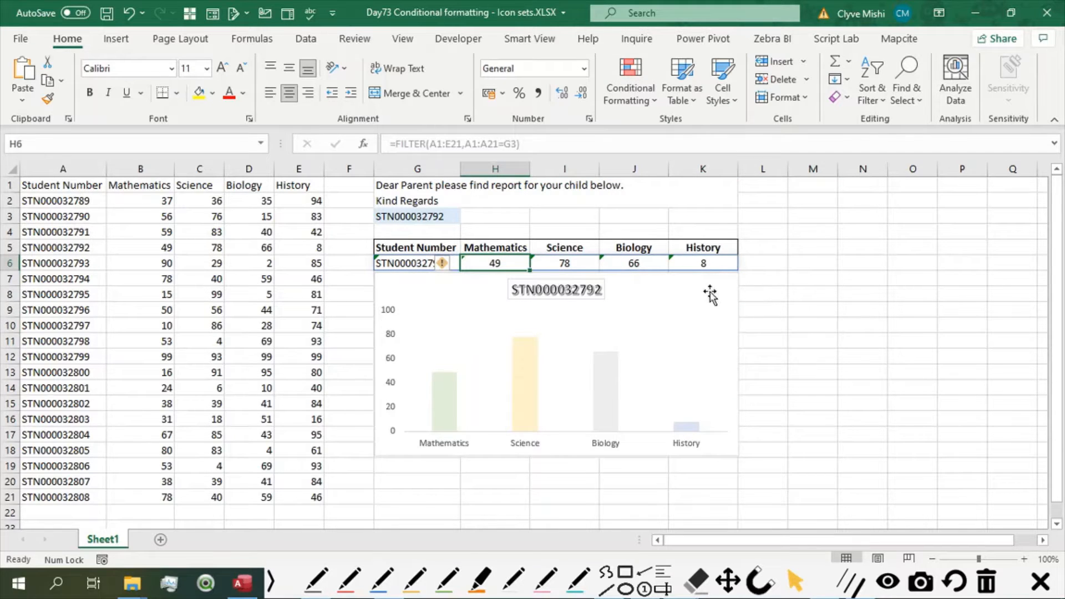
pyautogui.keyDown('shift'); pyautogui.click(709, 262); pyautogui.keyUp('shift')
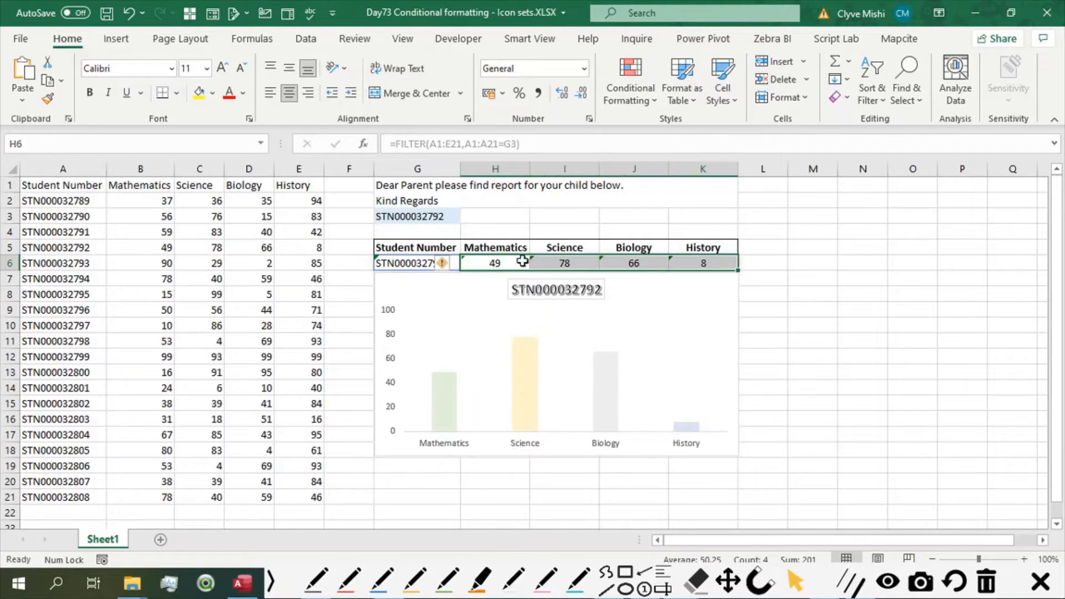
pyautogui.click(649, 104)
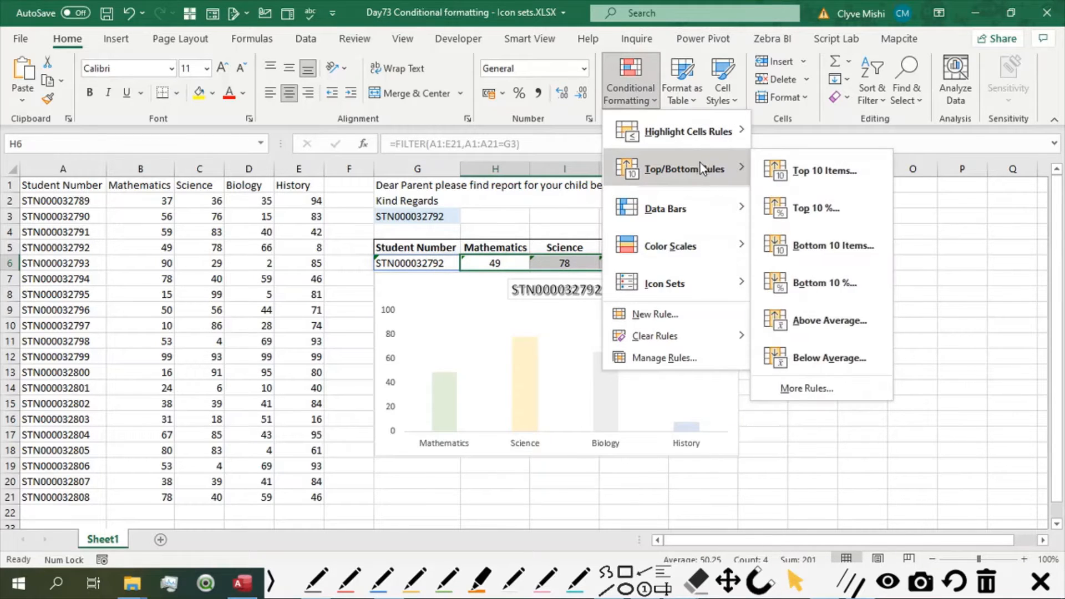
pyautogui.moveTo(698, 283)
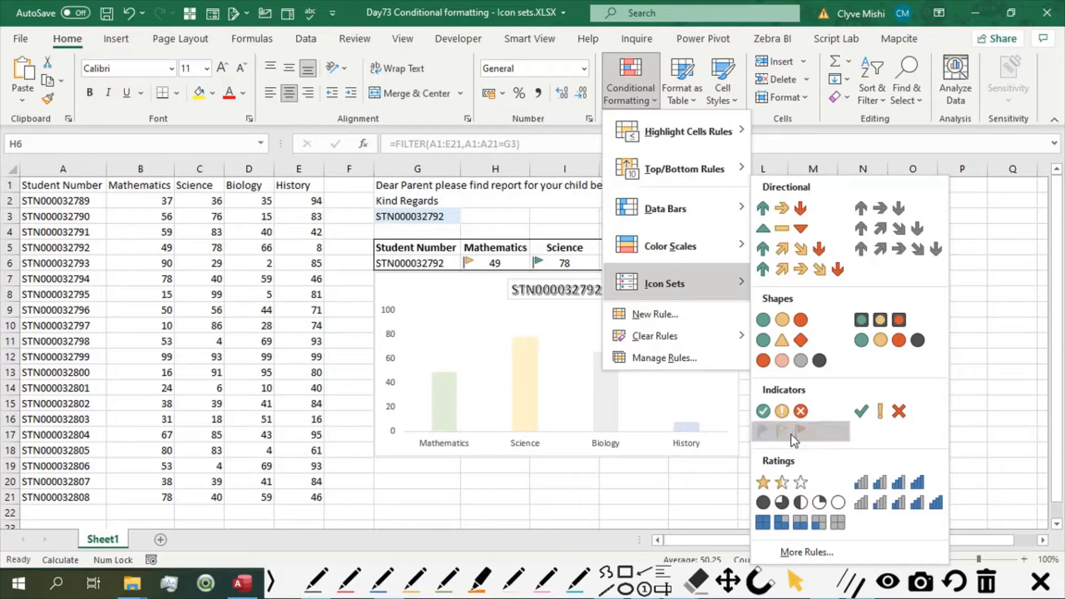
pyautogui.click(794, 434)
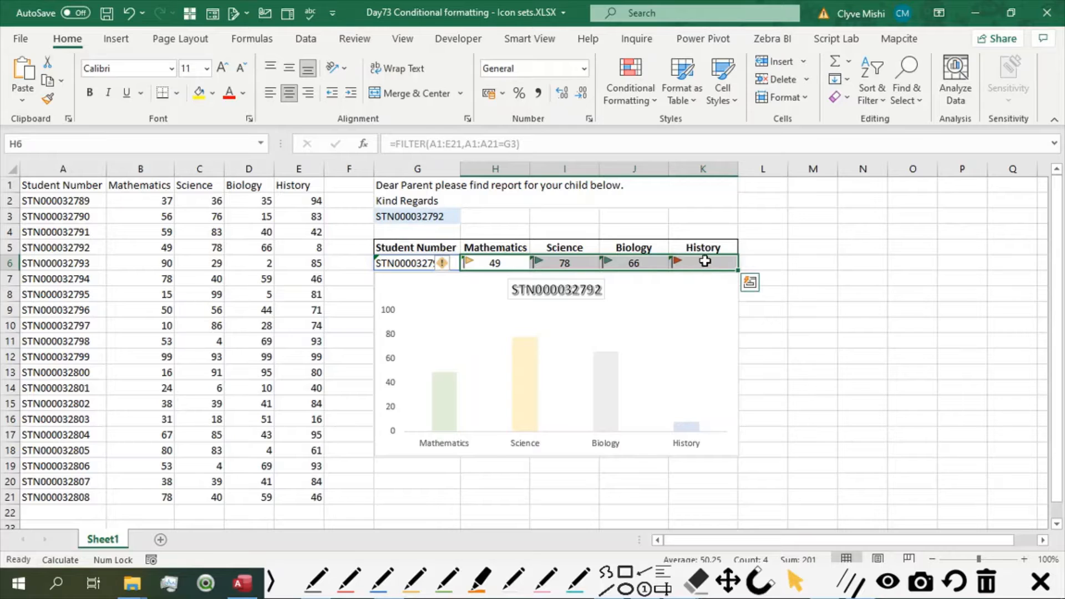
# Switch the report's student number in G3 through other students, ending on the one listed in row 16.
pyautogui.click(405, 217)
pyautogui.click(467, 217)
pyautogui.click(417, 250)
pyautogui.click(467, 217)
pyautogui.click(418, 290)
pyautogui.click(467, 217)
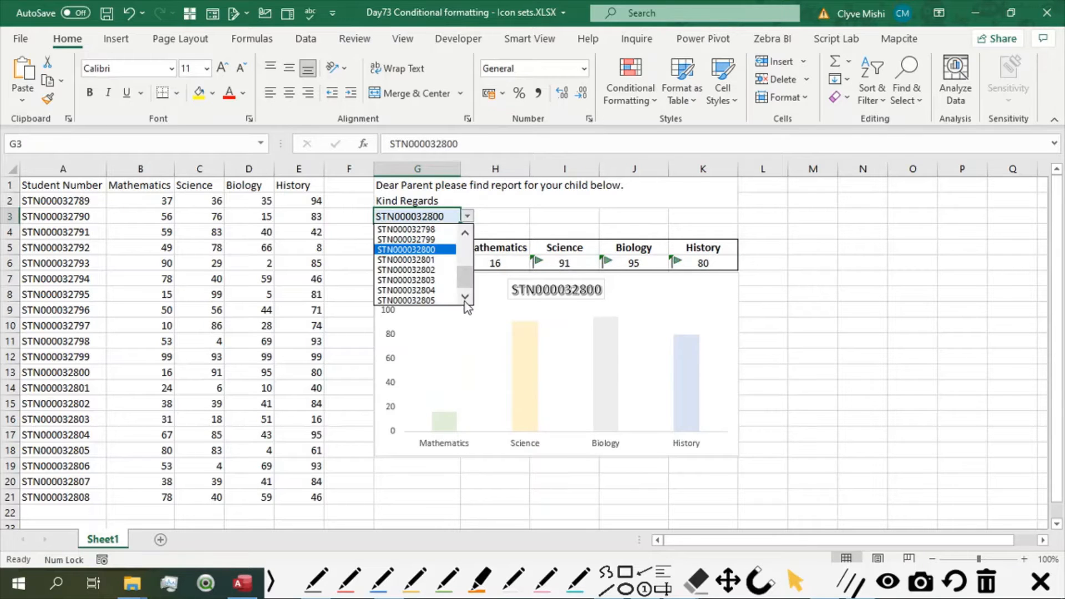
pyautogui.click(423, 280)
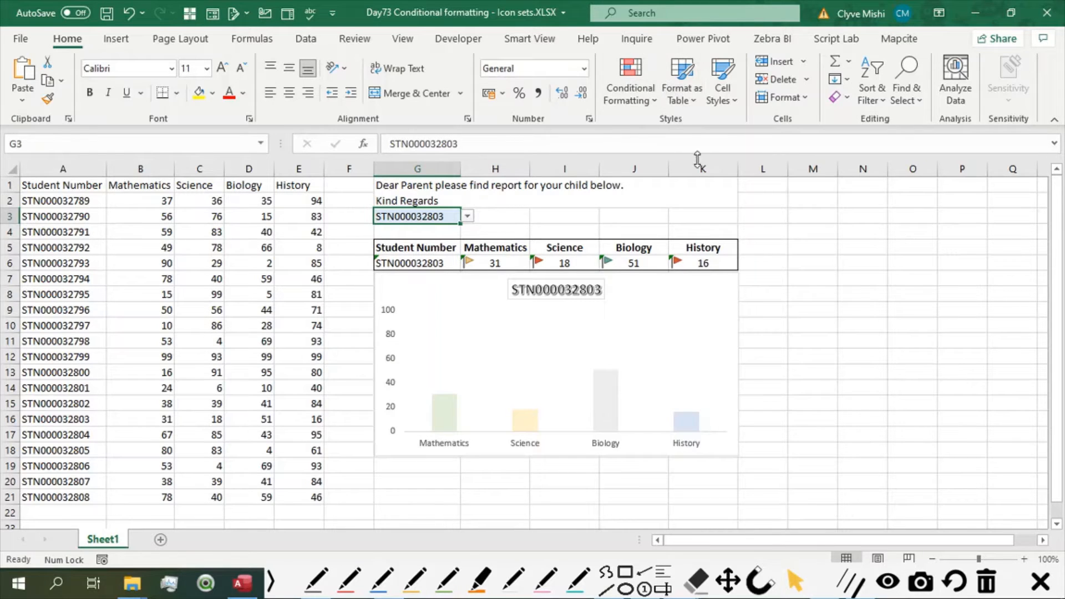
# Examine which flag colour each mark in H6:K6 gets and compare it with the range's values.
pyautogui.click(491, 263)
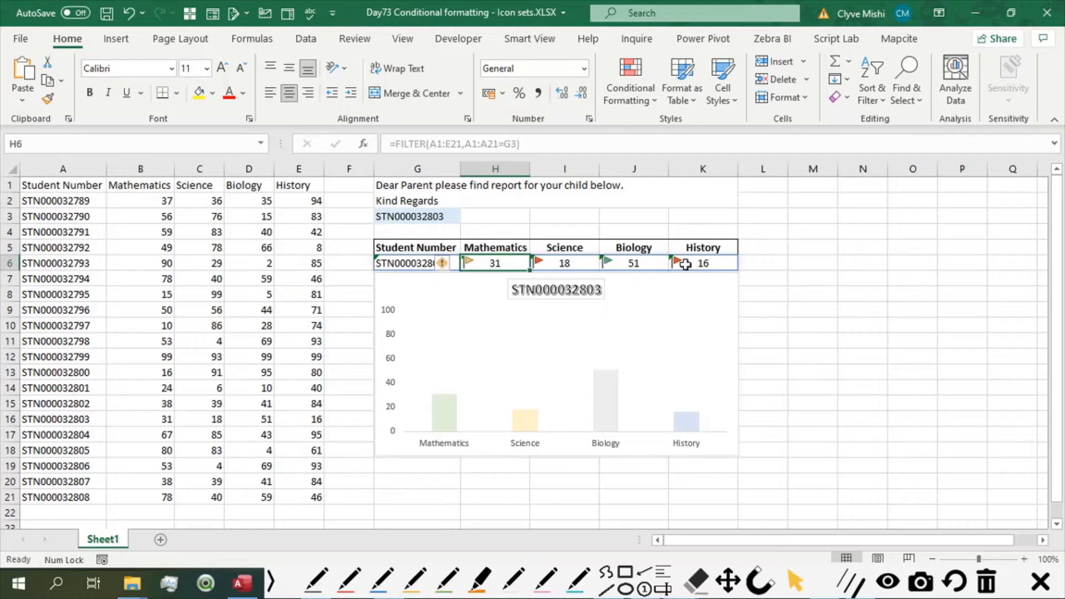
pyautogui.click(638, 265)
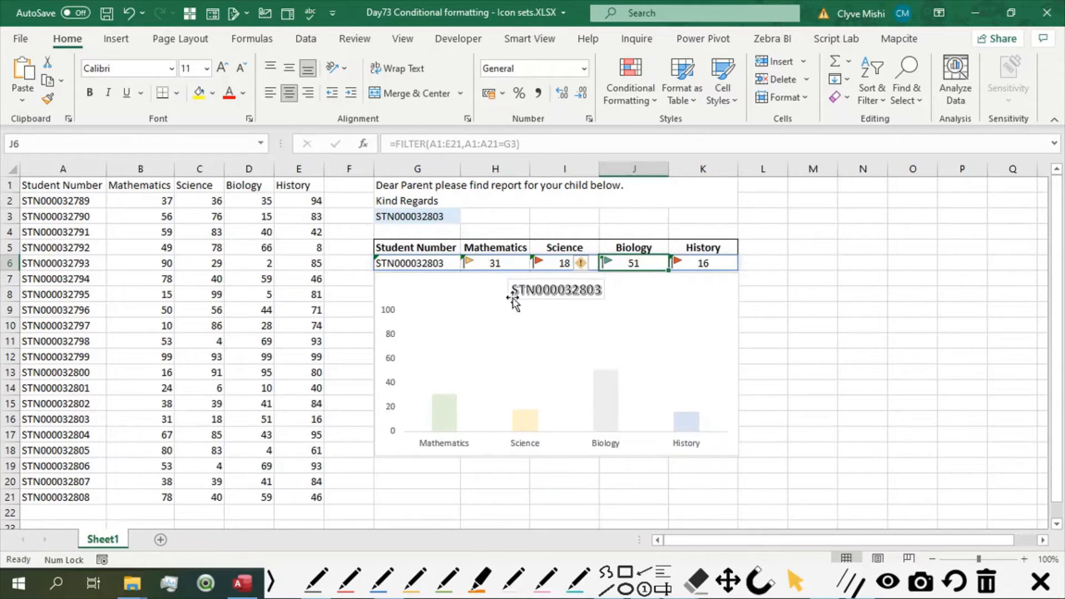
pyautogui.click(542, 264)
pyautogui.click(704, 261)
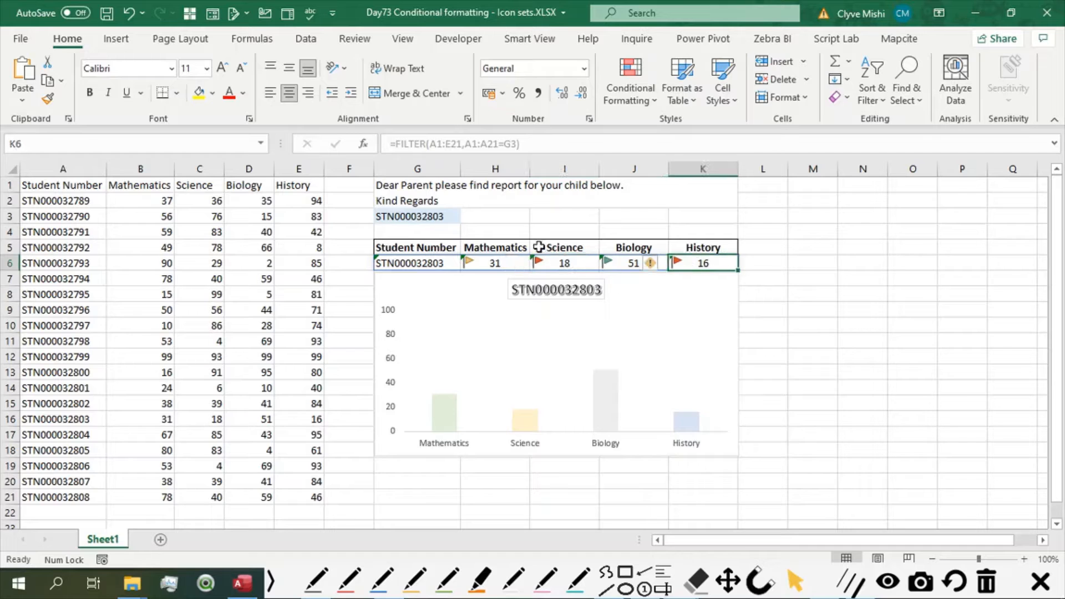
pyautogui.click(484, 265)
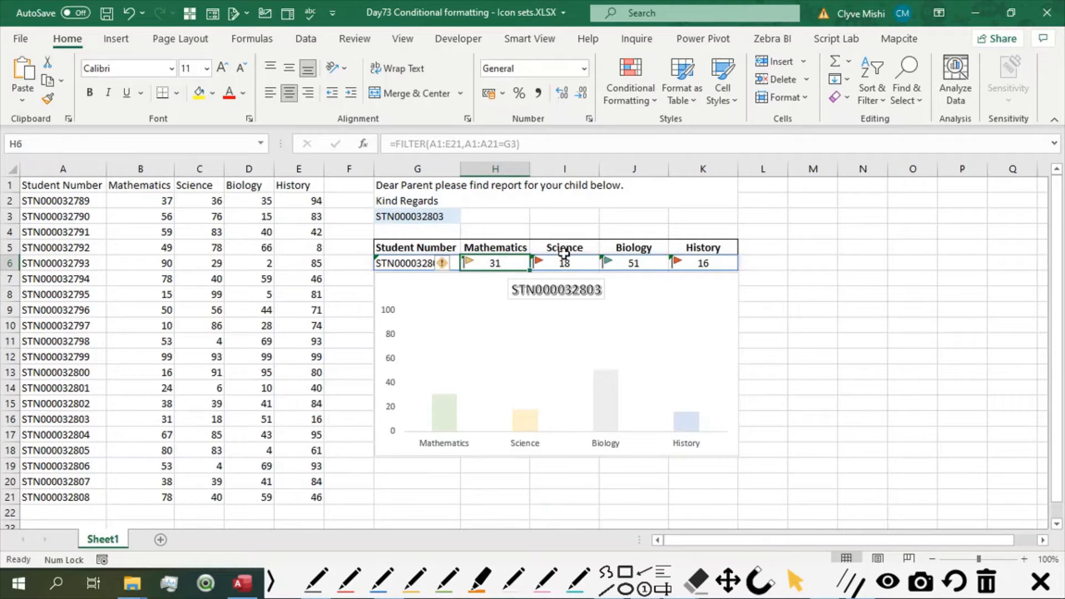
pyautogui.keyDown('shift'); pyautogui.click(675, 264); pyautogui.keyUp('shift')
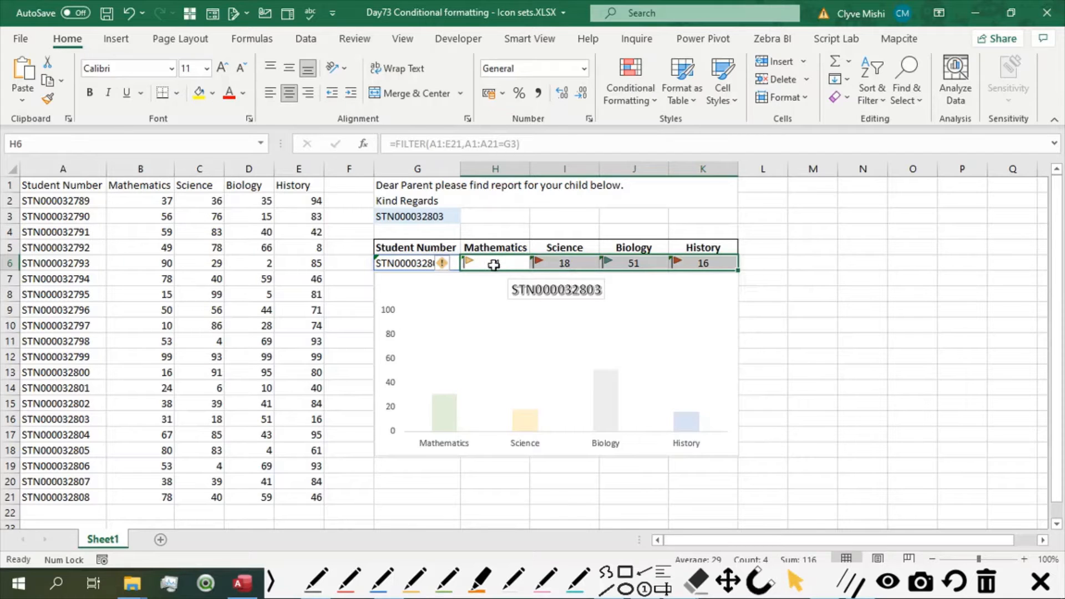
pyautogui.click(494, 265)
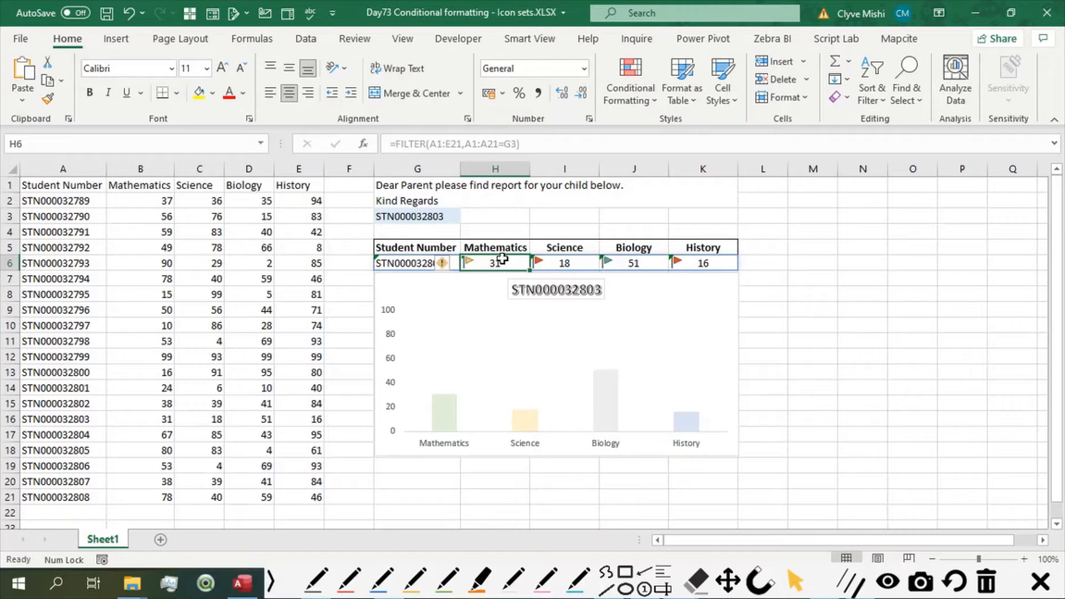
pyautogui.click(641, 265)
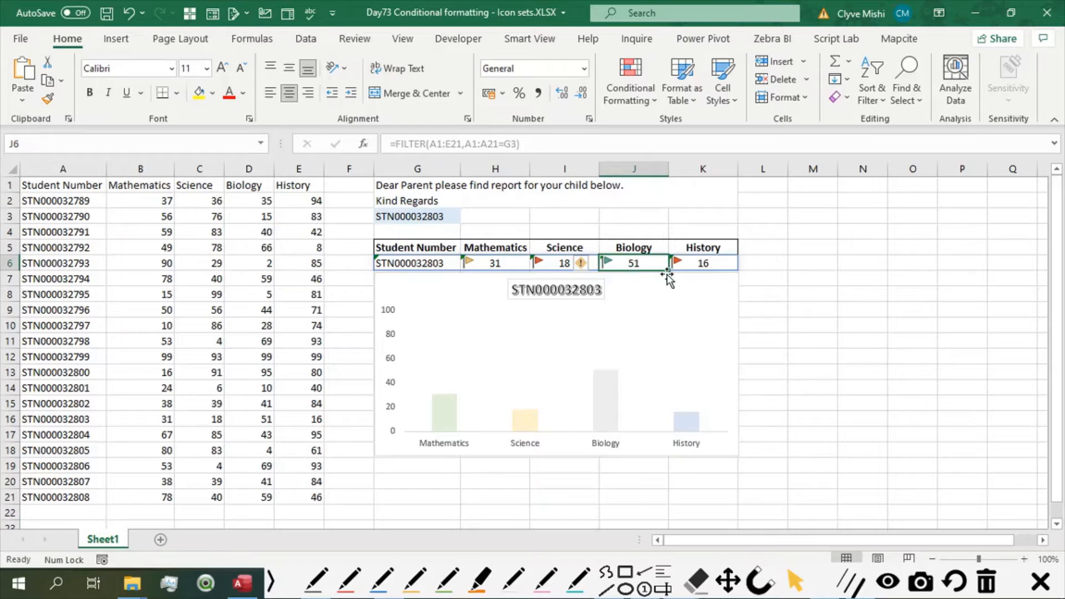
# Clear the conditional formatting rules from the selected mark cells H6:K6.
pyautogui.click(476, 263)
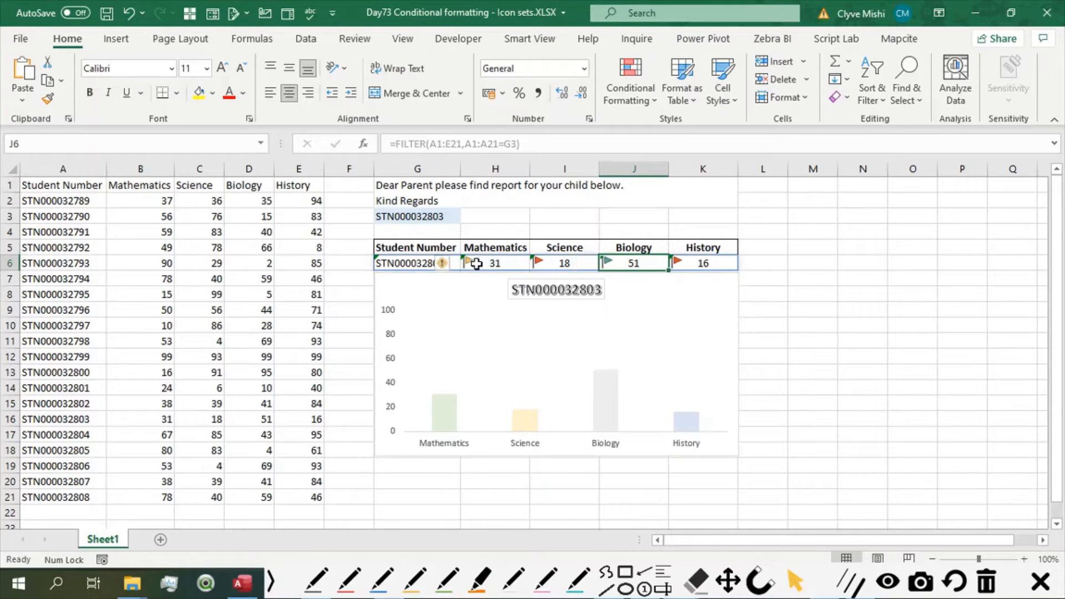
pyautogui.keyDown('shift'); pyautogui.click(702, 262); pyautogui.keyUp('shift')
pyautogui.click(633, 91)
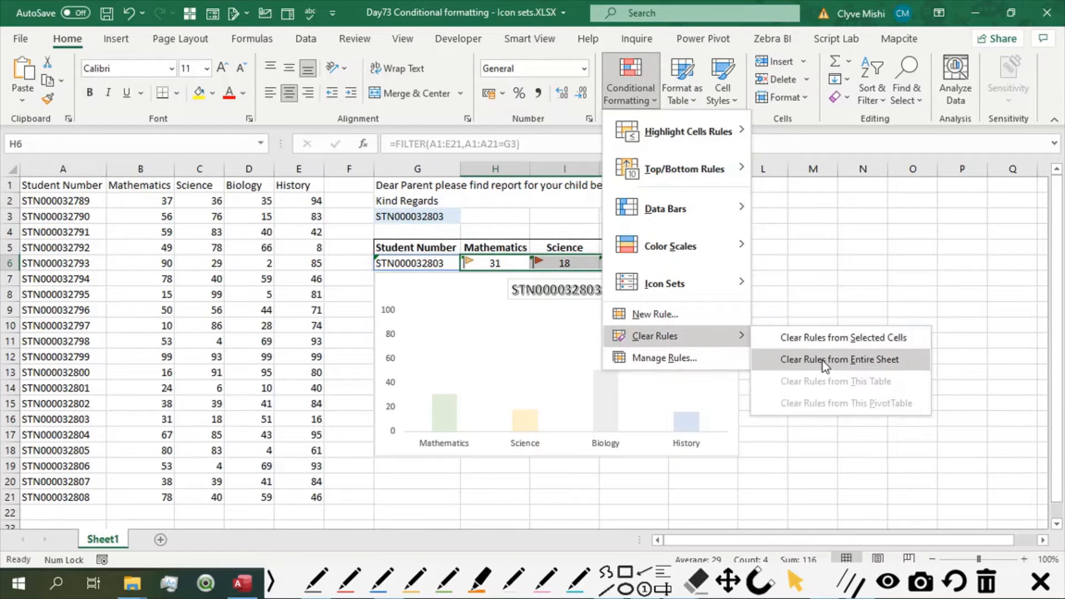
pyautogui.click(815, 336)
# Start a new formatting rule for H6:K6 based on cell values with the Icon Sets format style.
pyautogui.click(632, 92)
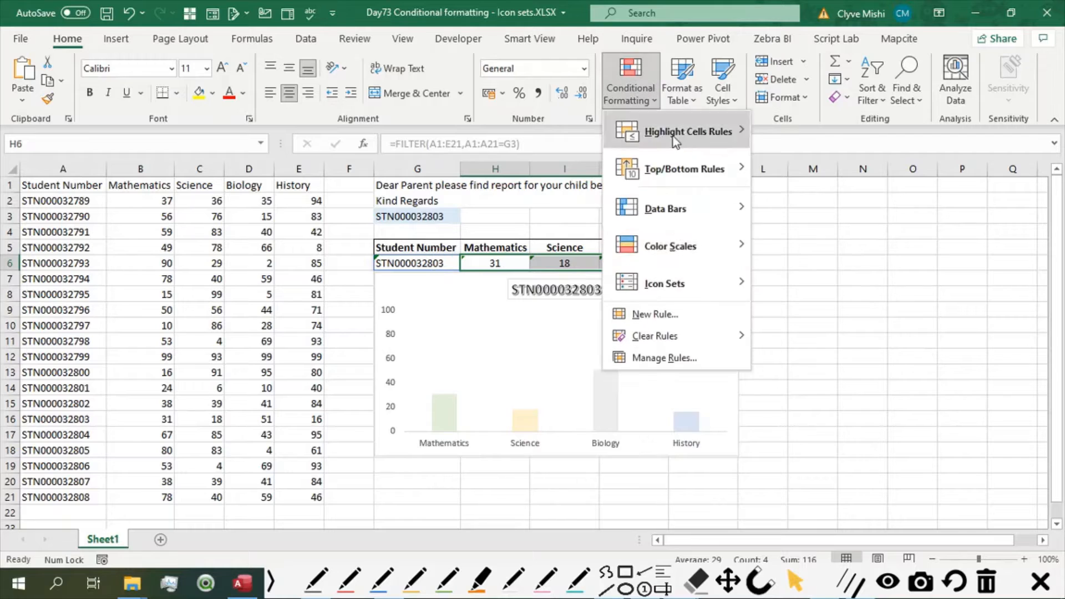
pyautogui.click(654, 314)
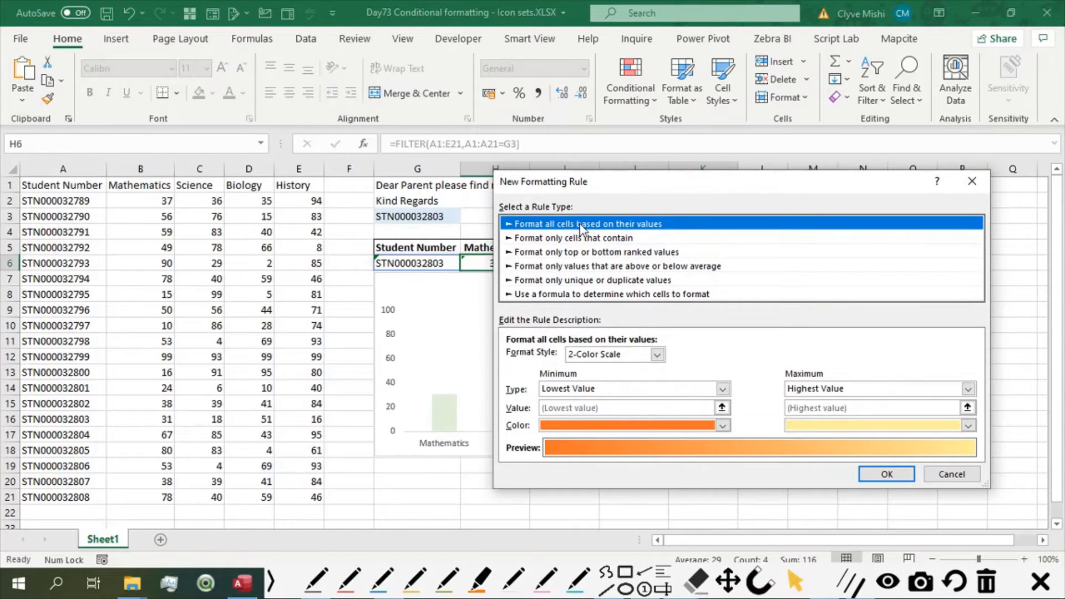
pyautogui.click(657, 355)
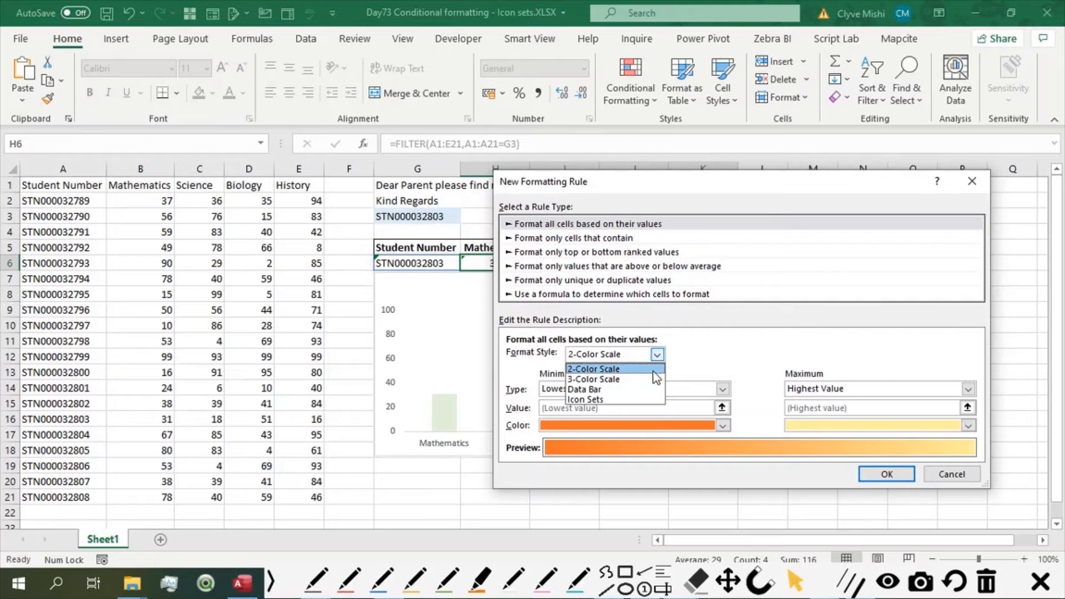
pyautogui.click(598, 400)
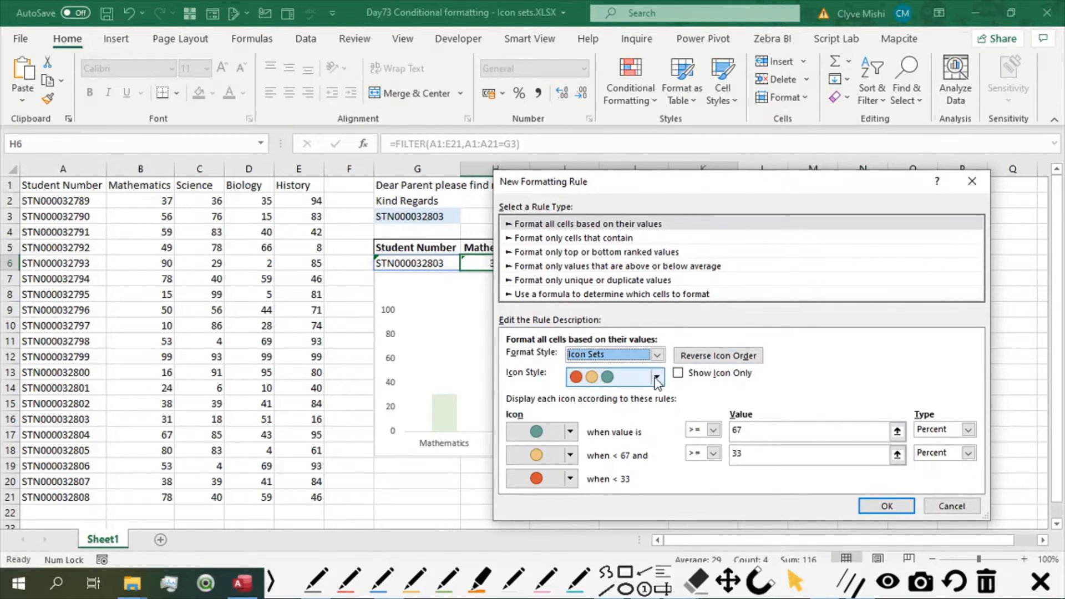
# Choose the three-flag icon style for the rule and try the reversed icon order, keeping green for the highest values.
pyautogui.click(656, 378)
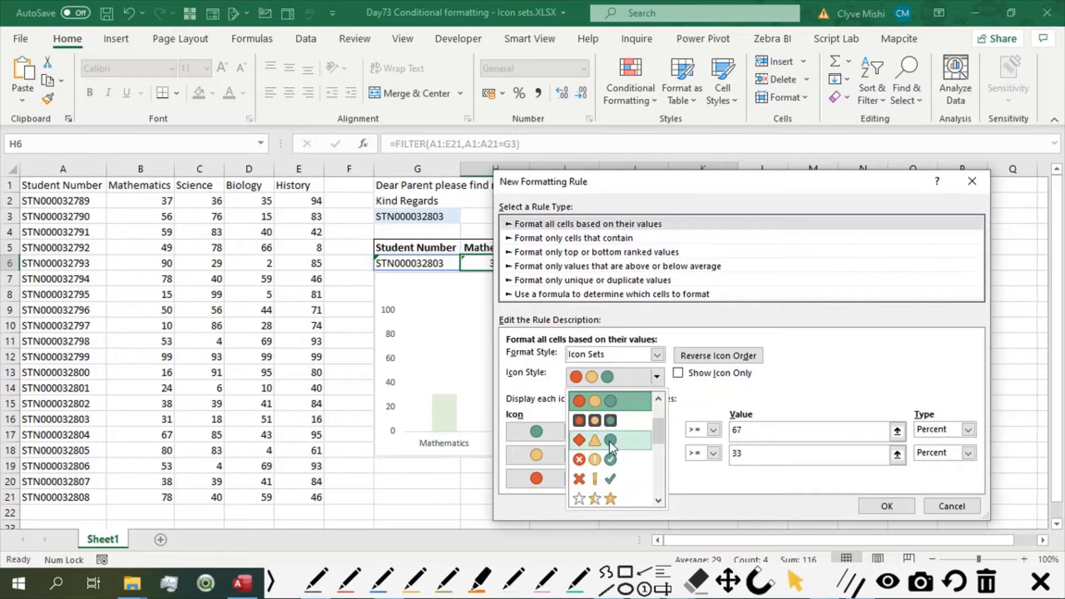
pyautogui.scroll(-5, 602, 488)
pyautogui.scroll(3, 605, 480)
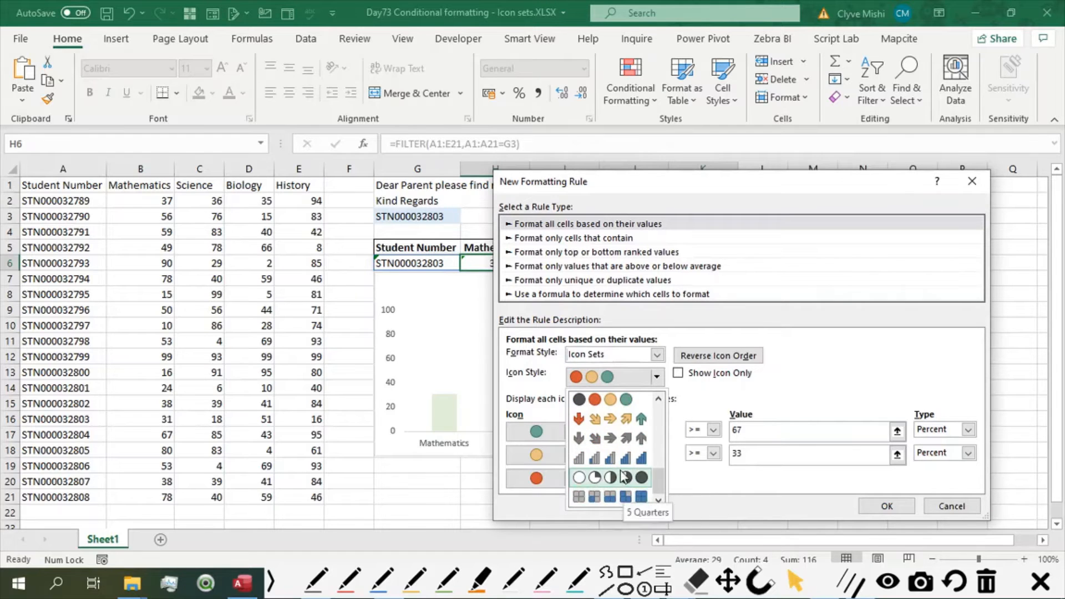
pyautogui.scroll(3, 621, 471)
pyautogui.click(605, 442)
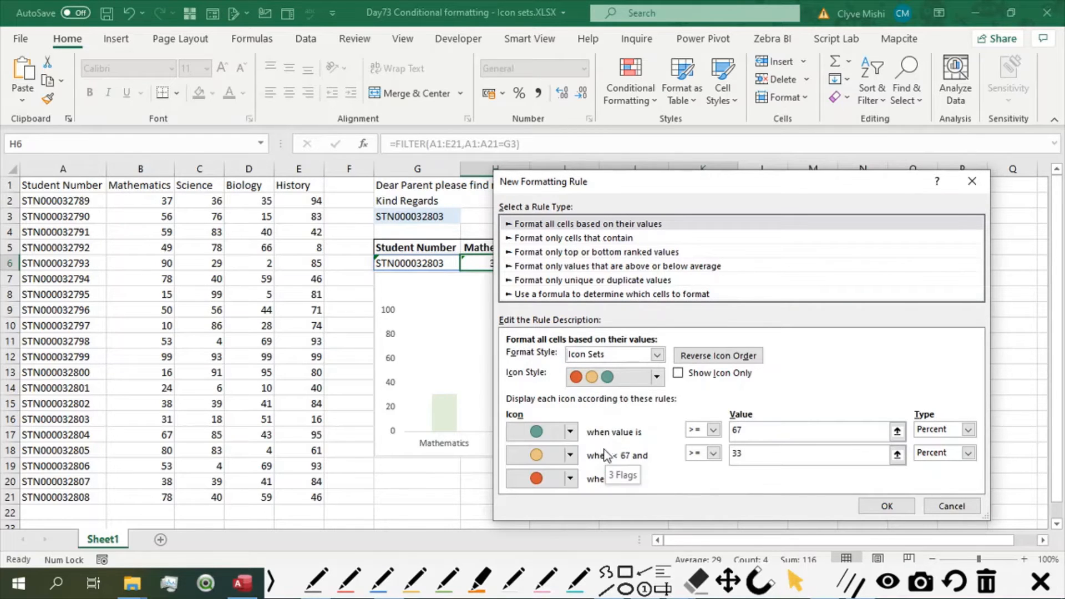
pyautogui.click(716, 358)
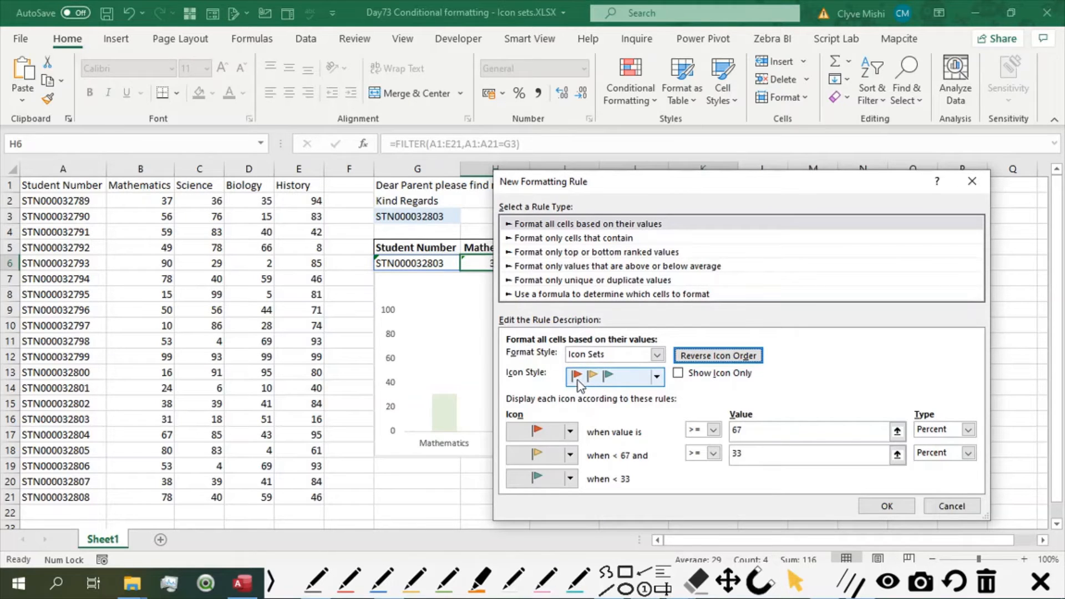
pyautogui.click(710, 356)
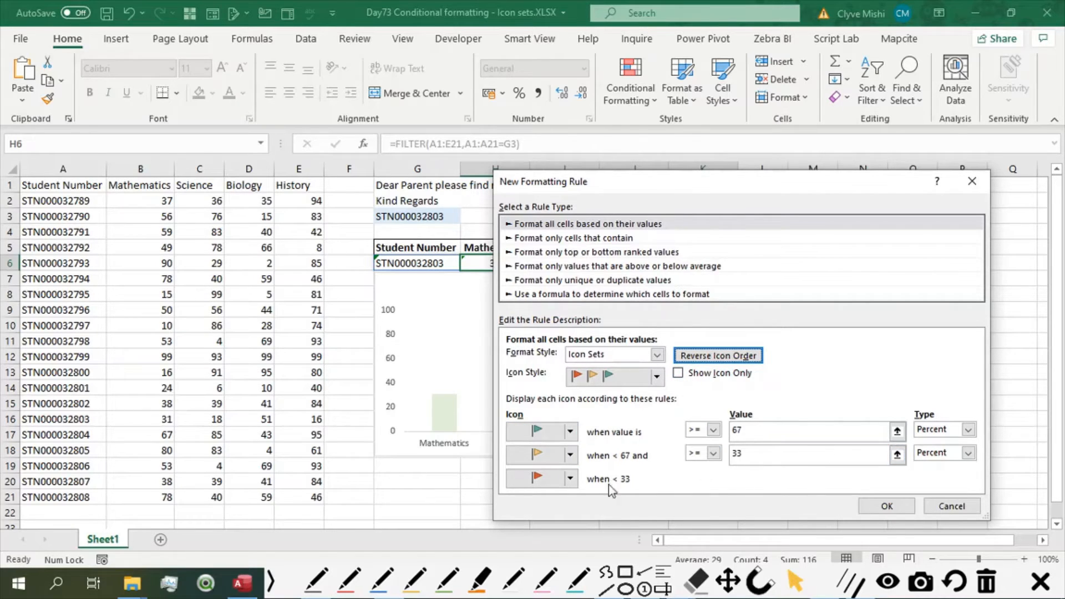
# Set the yellow flag's lower threshold in the new rule to type Number with a value of 40.
pyautogui.click(749, 430)
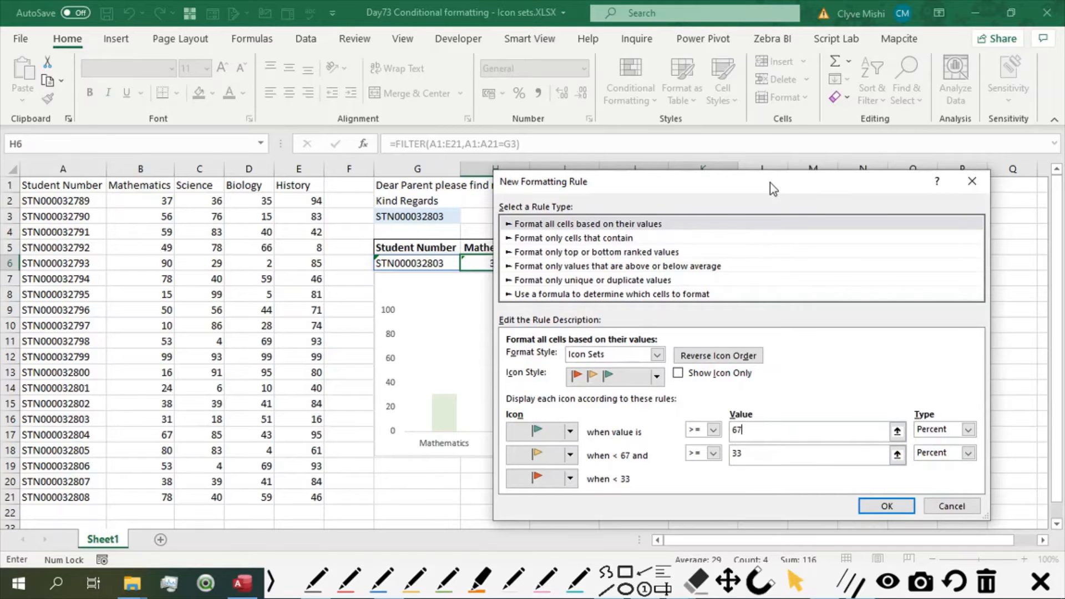
pyautogui.moveTo(770, 182); pyautogui.dragTo(762, 183)
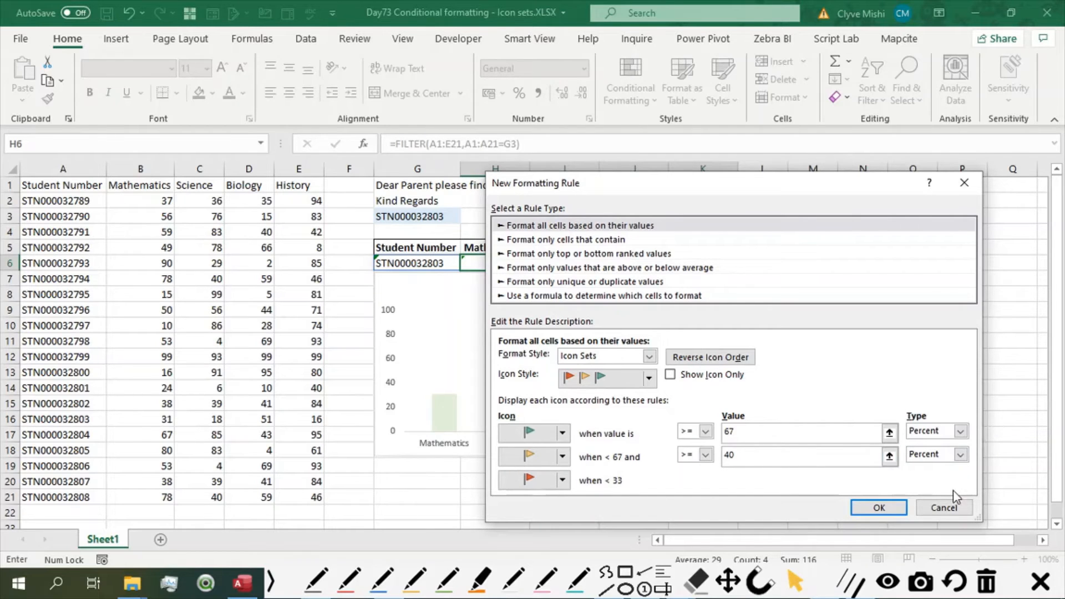
pyautogui.click(961, 455)
pyautogui.click(925, 470)
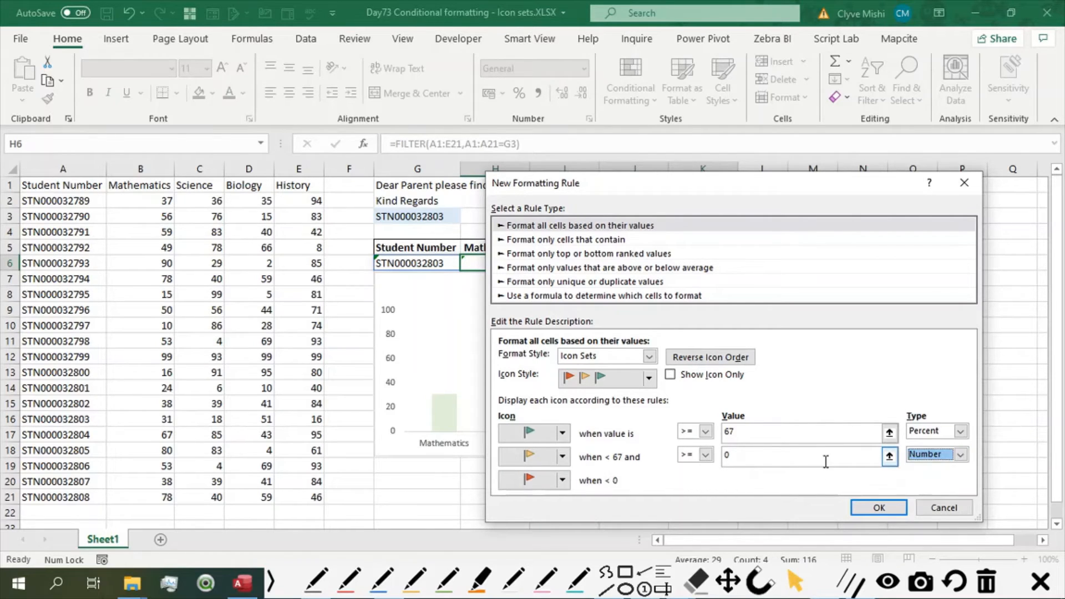
pyautogui.click(850, 433)
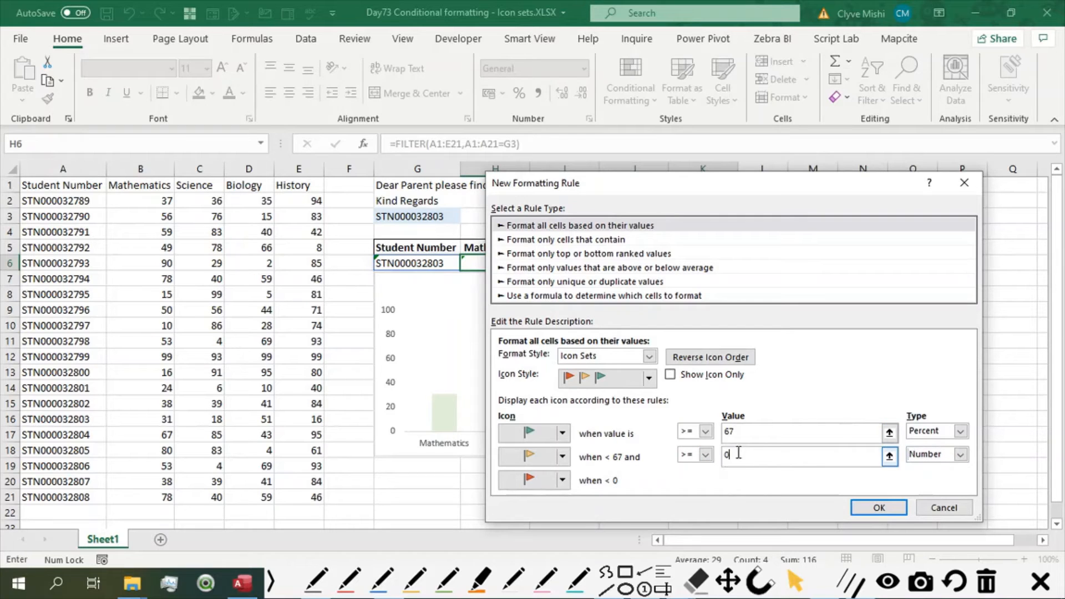
pyautogui.click(741, 453)
pyautogui.write('40')
pyautogui.click(848, 439)
# Set the green flag's threshold to type Number with a value of 60 and apply the rule to H6:K6.
pyautogui.click(961, 432)
pyautogui.click(925, 446)
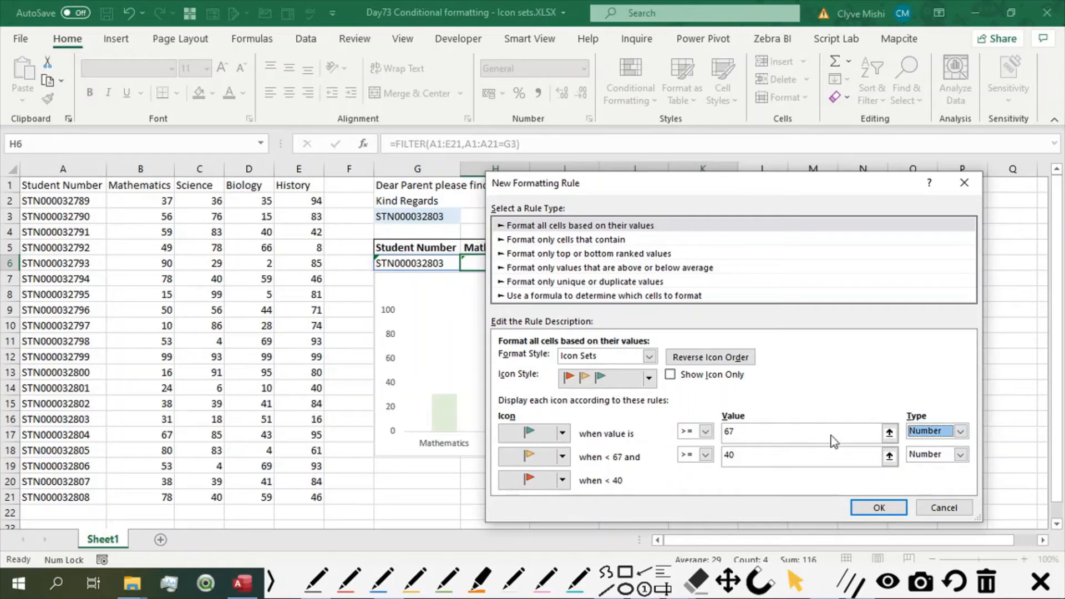
pyautogui.doubleClick(775, 433)
pyautogui.write('0')
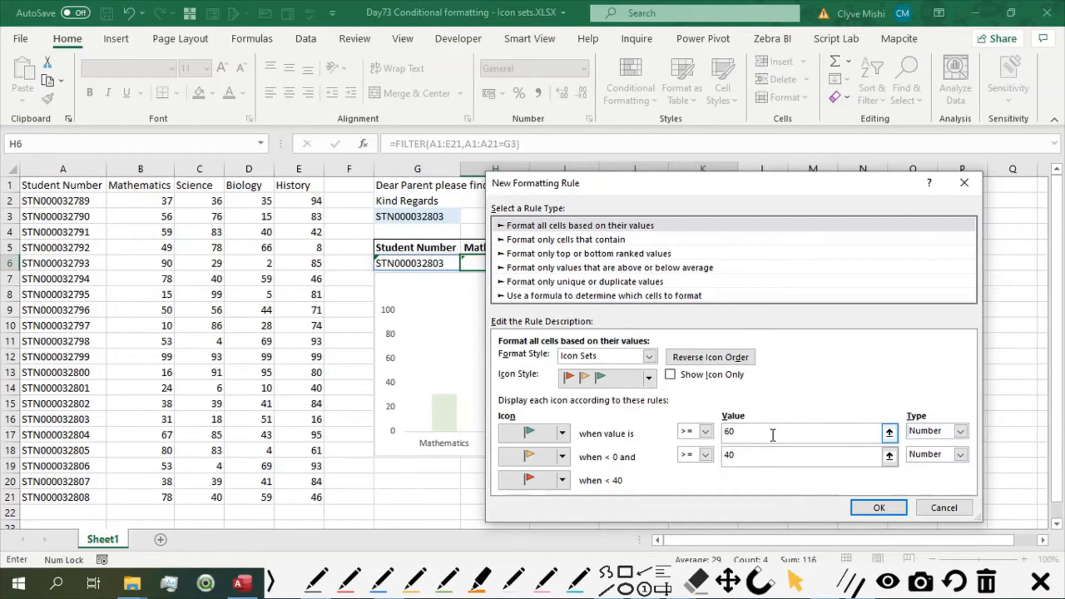
pyautogui.click(780, 457)
pyautogui.click(878, 508)
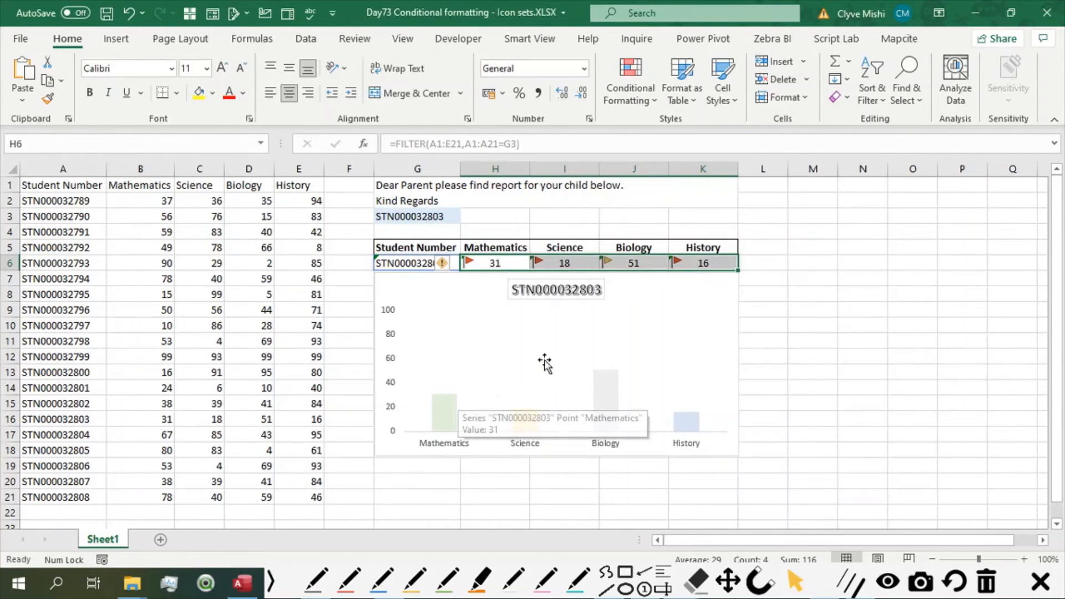
pyautogui.click(807, 340)
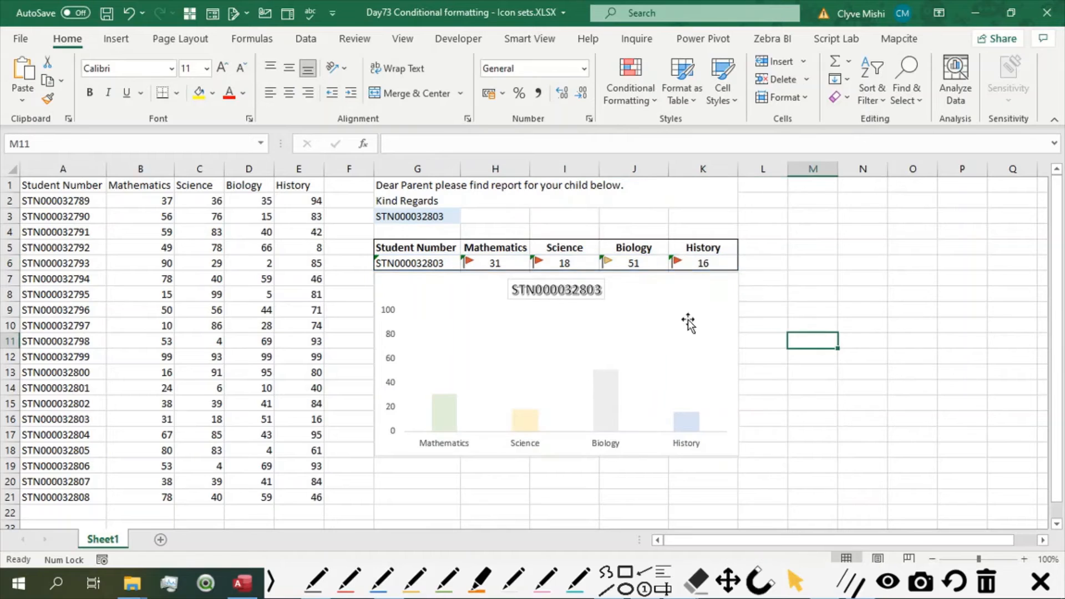
# Examine the flags on the marks in H6:K6 for the current student, and for the row 12 student after selecting that student in G3.
pyautogui.click(477, 260)
pyautogui.click(551, 266)
pyautogui.click(690, 266)
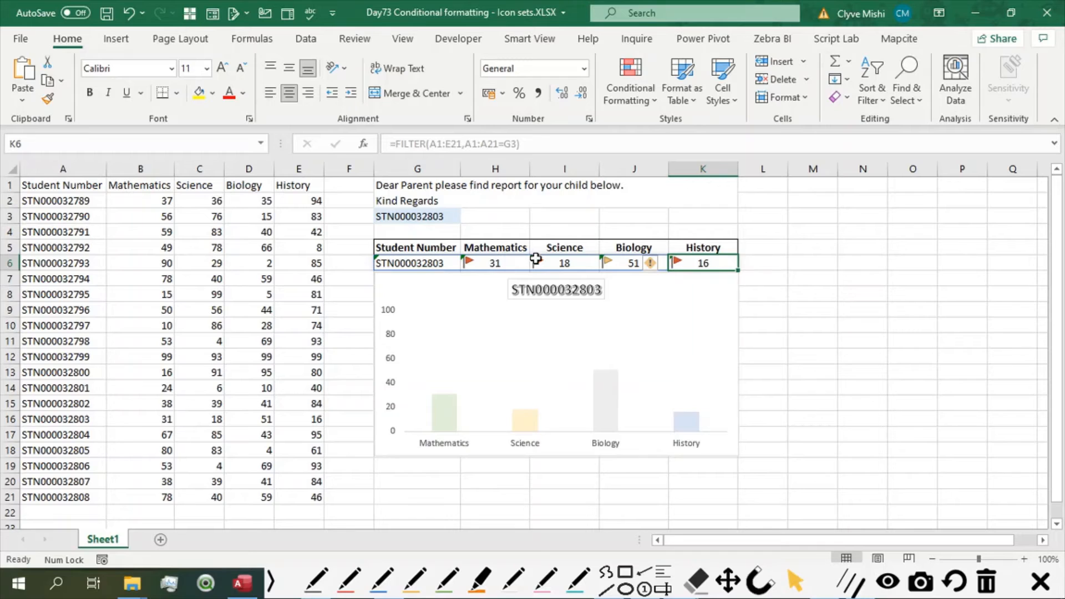
pyautogui.click(610, 265)
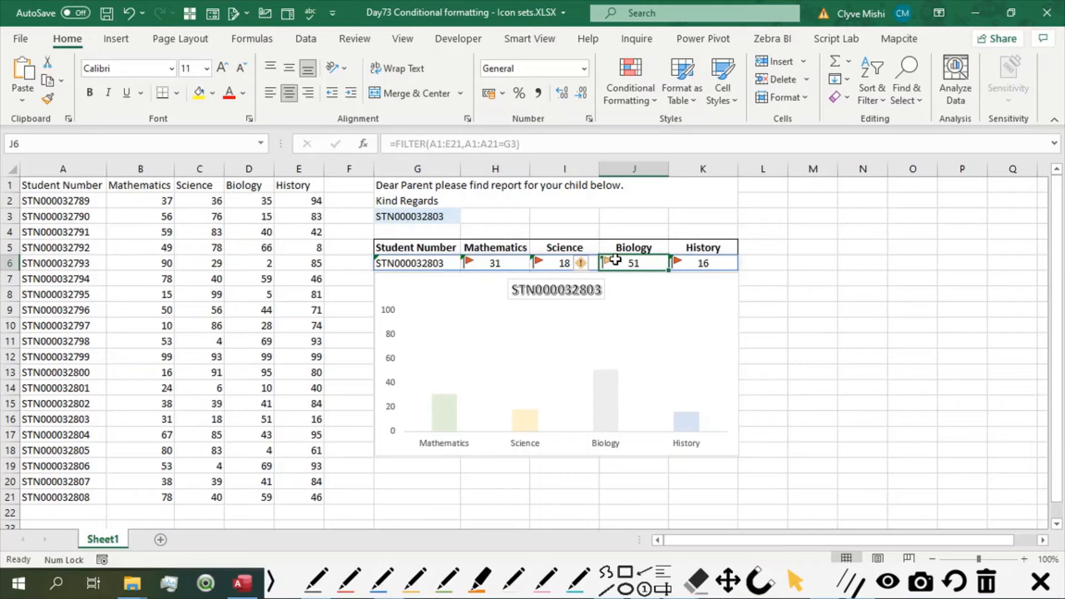
pyautogui.click(426, 216)
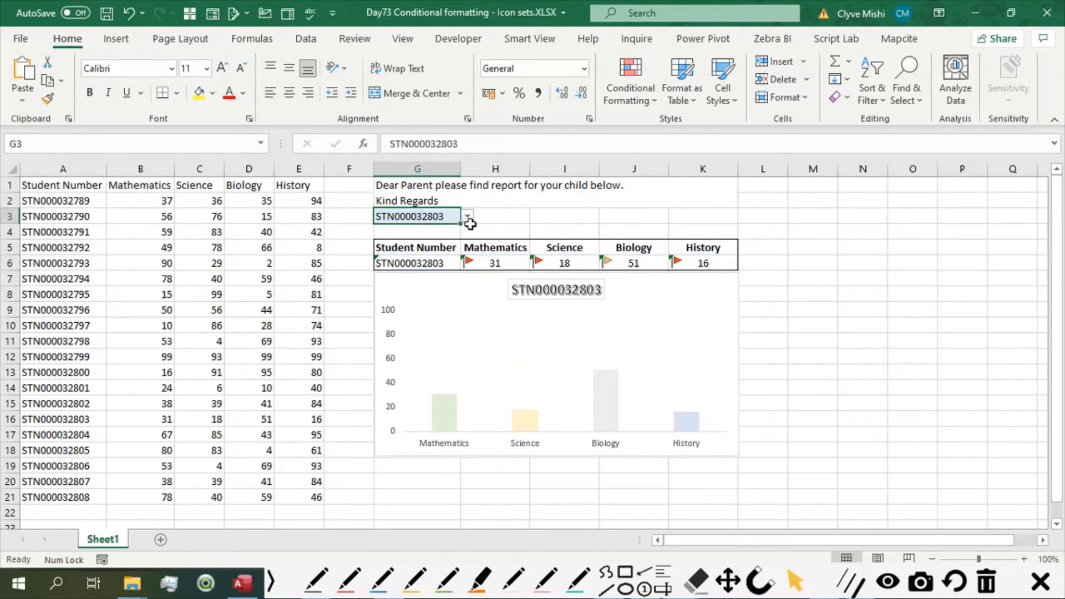
pyautogui.click(468, 216)
pyautogui.click(451, 239)
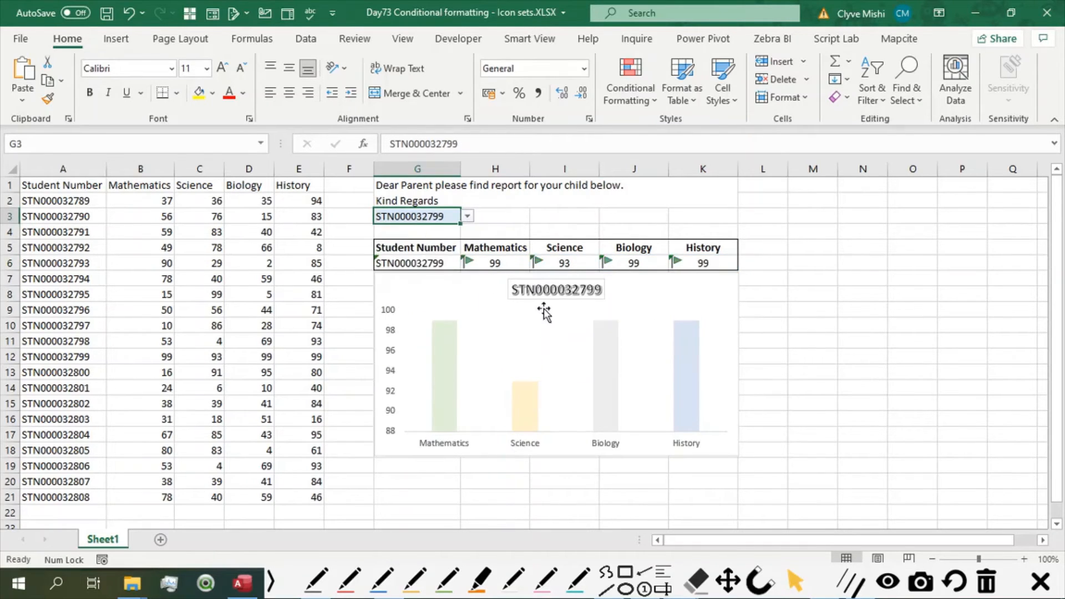
pyautogui.click(492, 261)
pyautogui.click(562, 263)
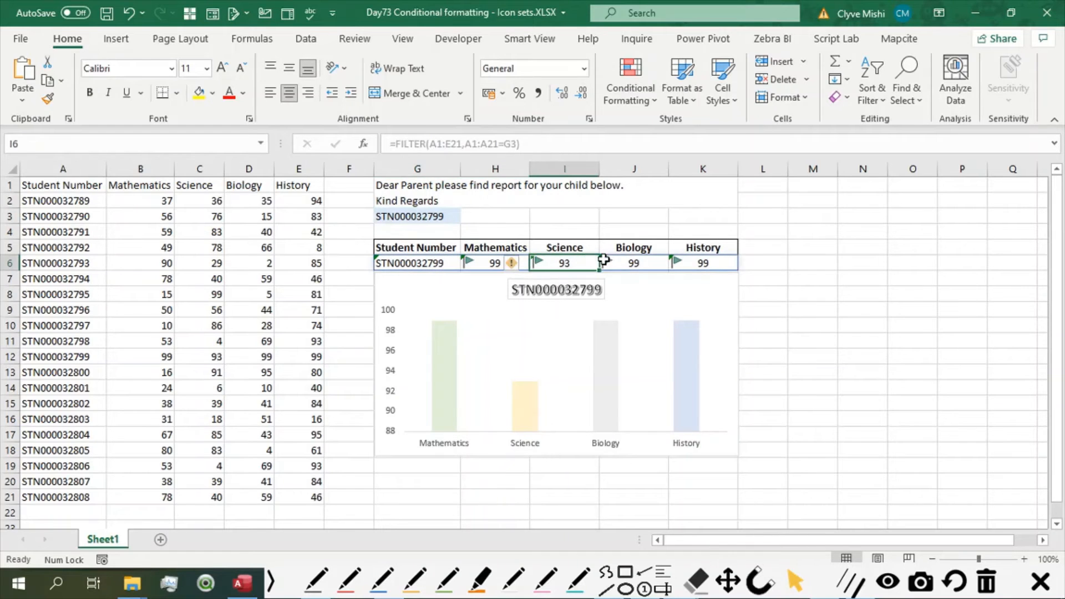
pyautogui.click(661, 264)
pyautogui.click(703, 263)
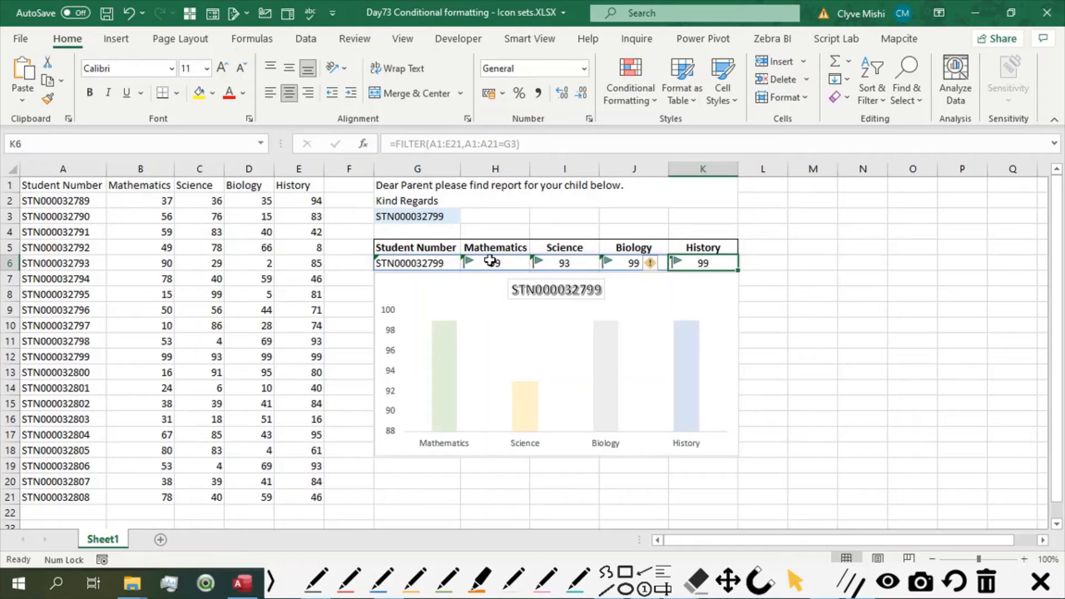
# Test the flags by selecting in G3 the students from rows 13, 16 and 12 of the marks list in turn.
pyautogui.click(458, 219)
pyautogui.click(468, 217)
pyautogui.click(437, 240)
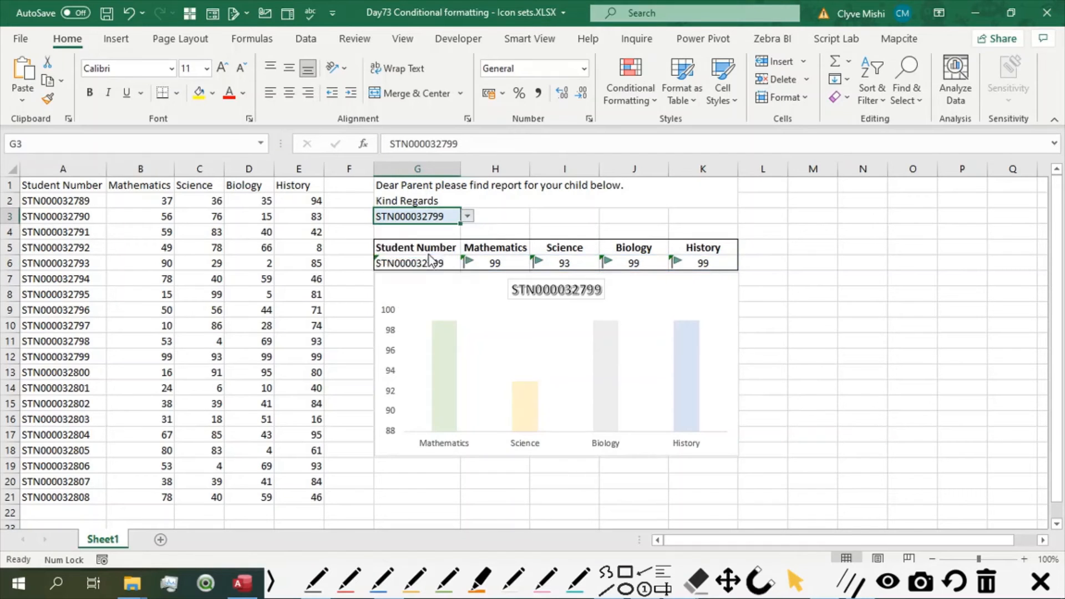
pyautogui.click(468, 217)
pyautogui.click(408, 281)
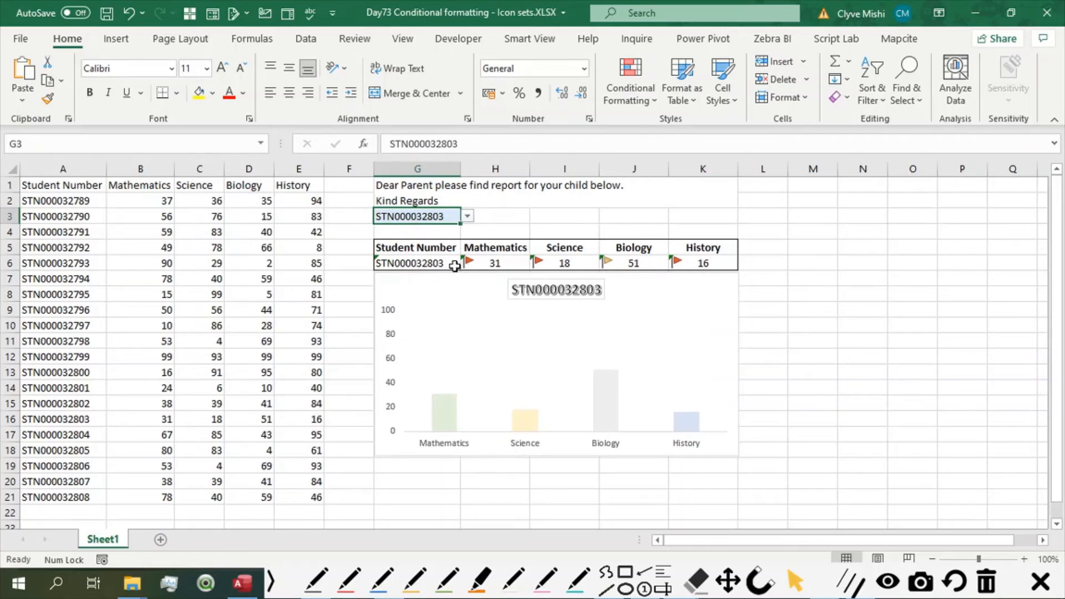
pyautogui.click(468, 216)
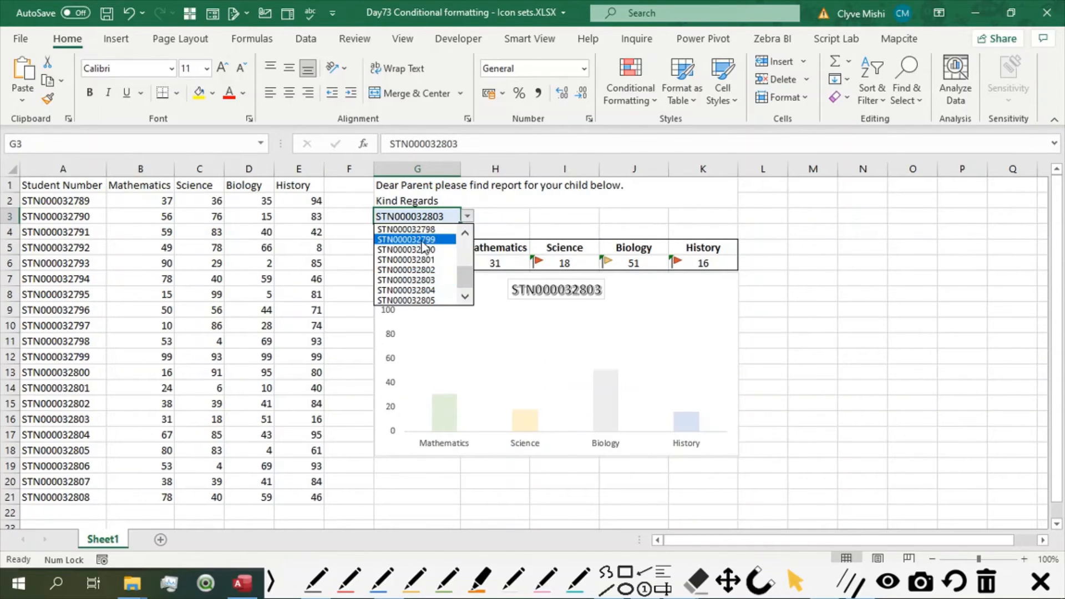
pyautogui.click(422, 247)
pyautogui.click(470, 218)
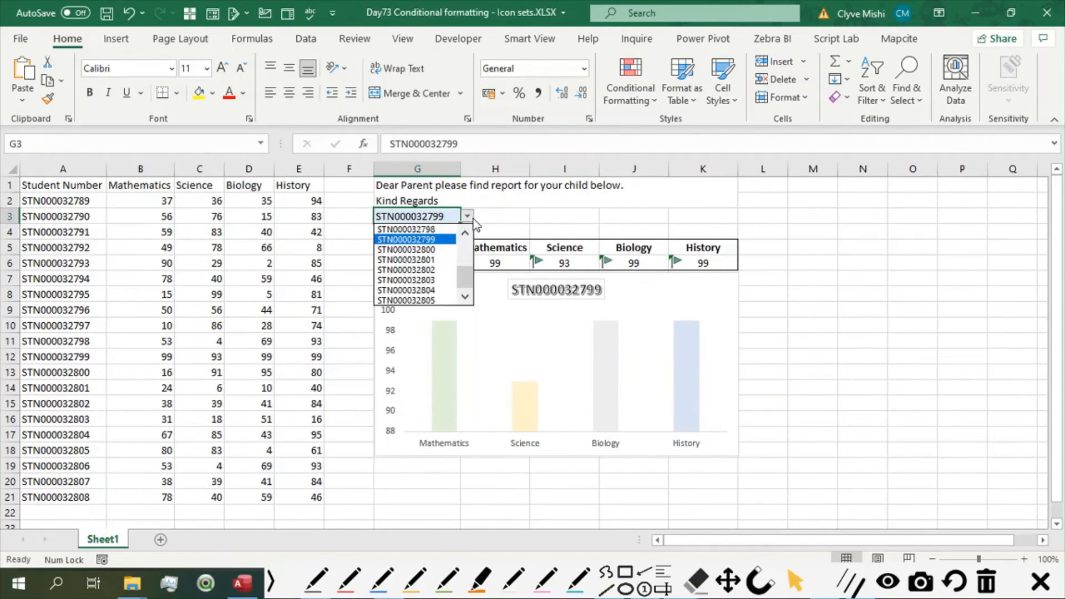
pyautogui.click(453, 240)
# Select the student from row 5 of the marks list in G3 and check the flag on the Mathematics mark.
pyautogui.click(466, 220)
pyautogui.click(467, 232)
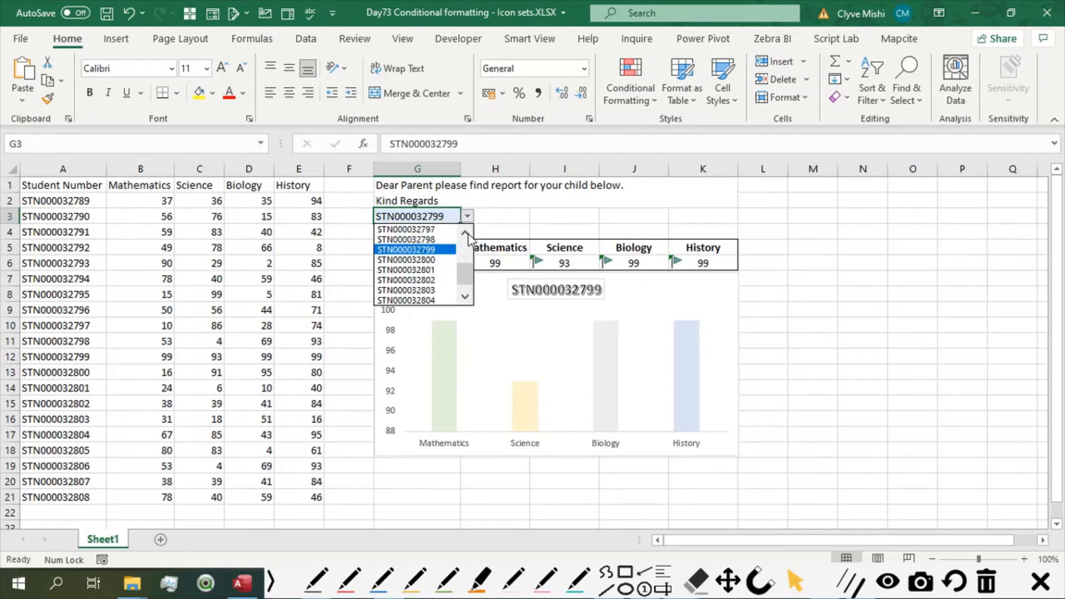
pyautogui.click(467, 233)
pyautogui.click(467, 233)
pyautogui.click(467, 233)
pyautogui.click(468, 233)
pyautogui.click(467, 233)
pyautogui.click(467, 234)
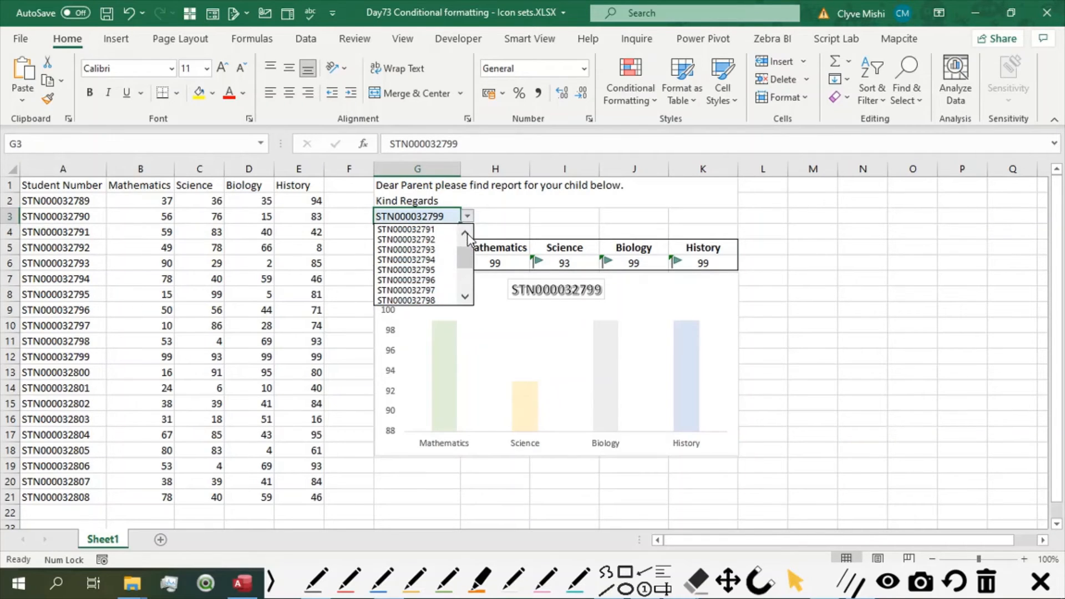
pyautogui.click(433, 240)
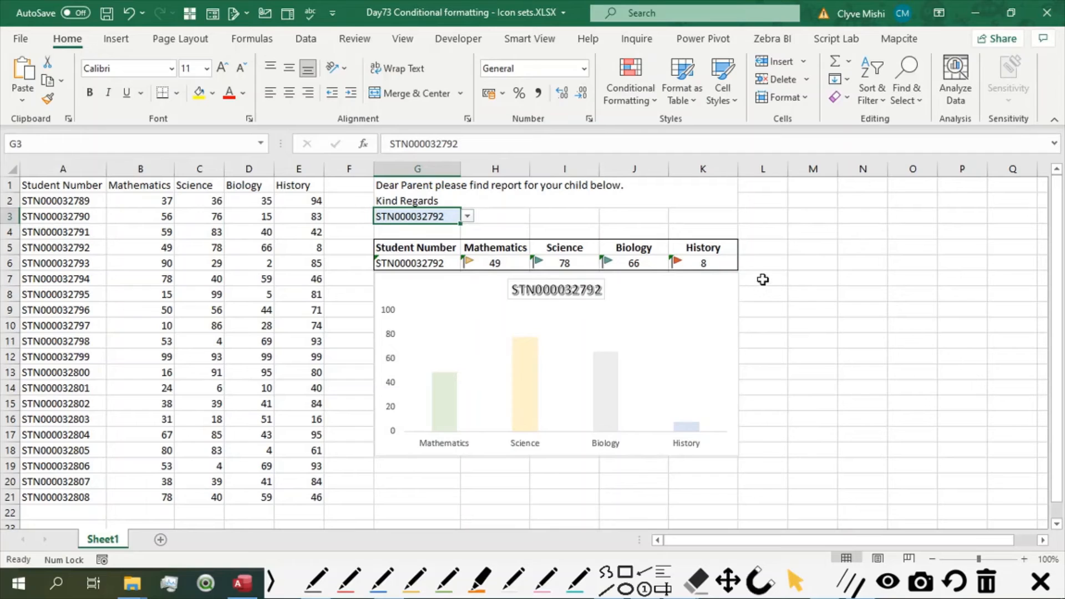
pyautogui.click(506, 264)
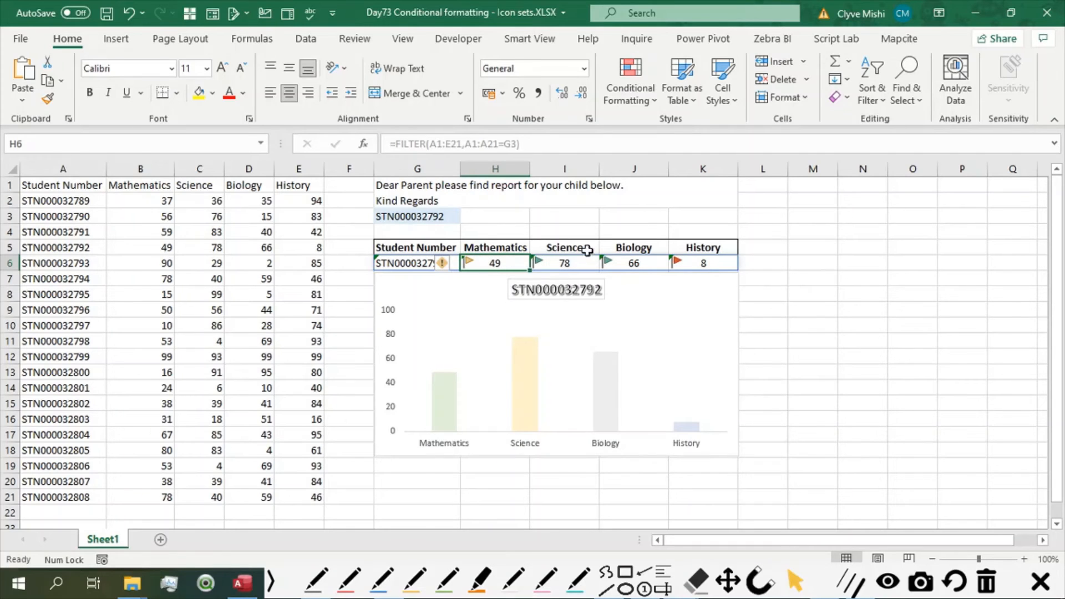
# Edit the icon set rule on H6:K6 to show icons only and apply the change.
pyautogui.keyDown('shift'); pyautogui.click(704, 263); pyautogui.keyUp('shift')
pyautogui.click(631, 92)
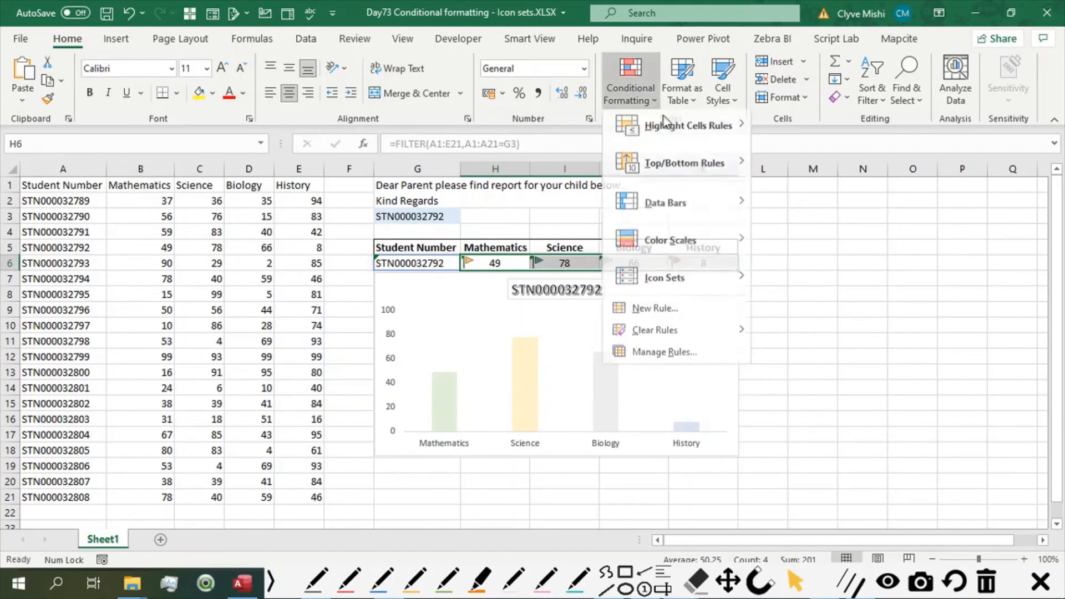
pyautogui.click(669, 354)
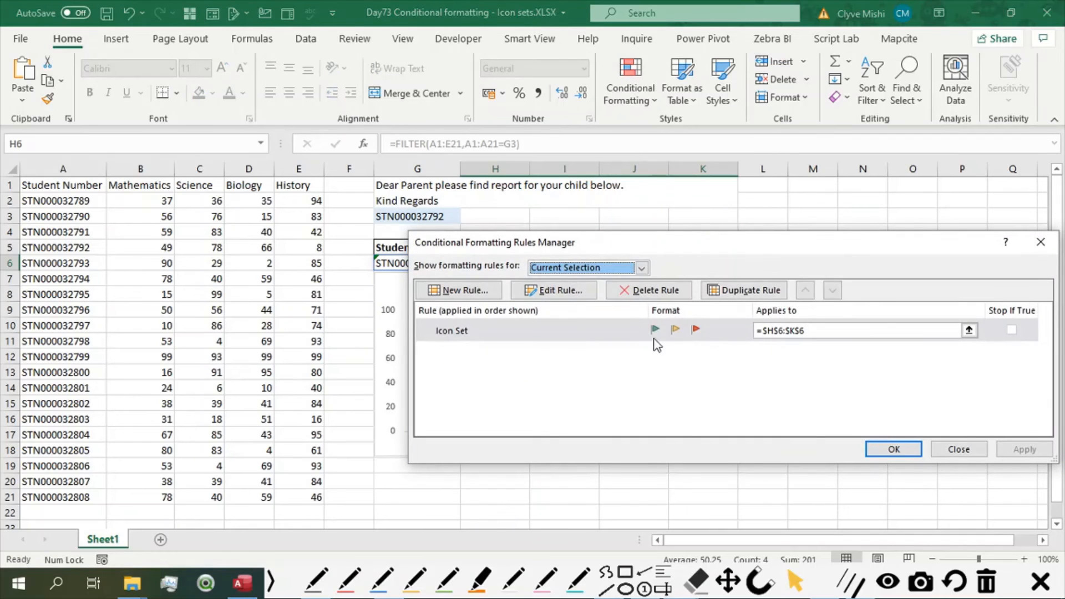
pyautogui.click(621, 332)
pyautogui.click(558, 291)
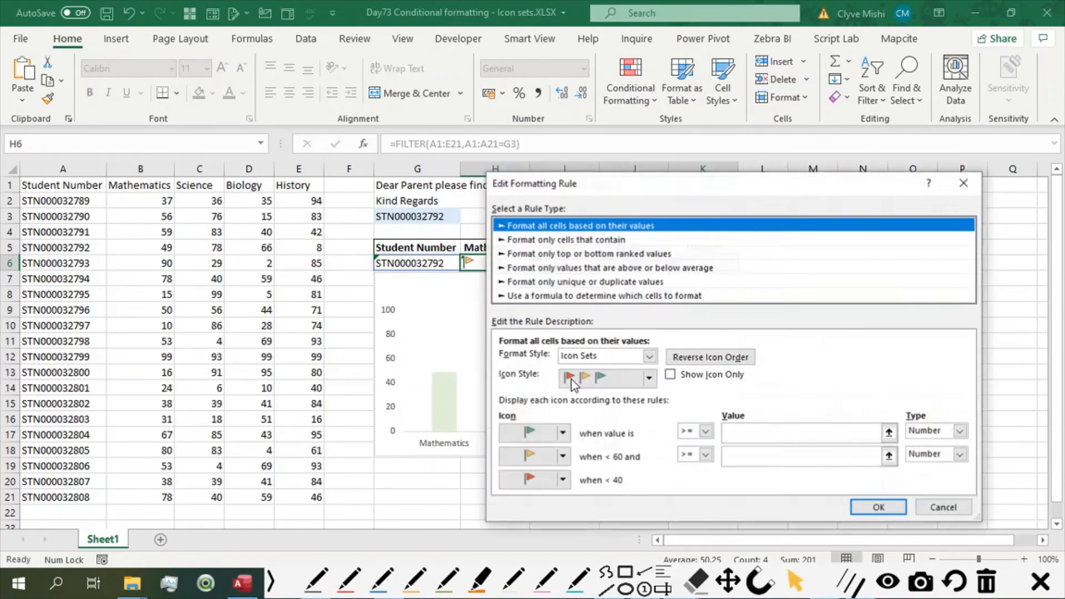
pyautogui.click(671, 375)
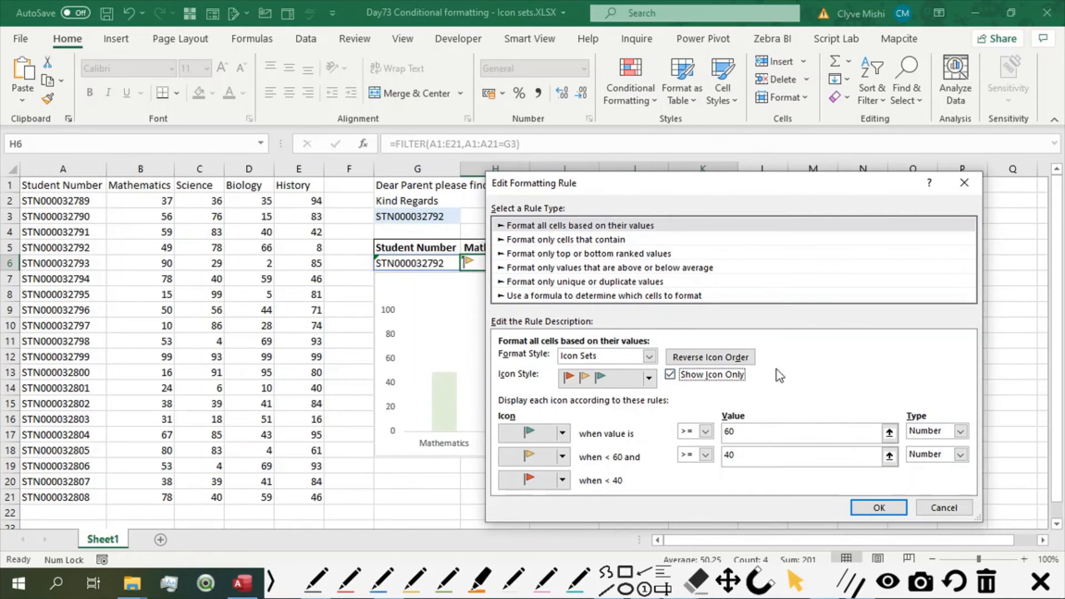
pyautogui.click(880, 508)
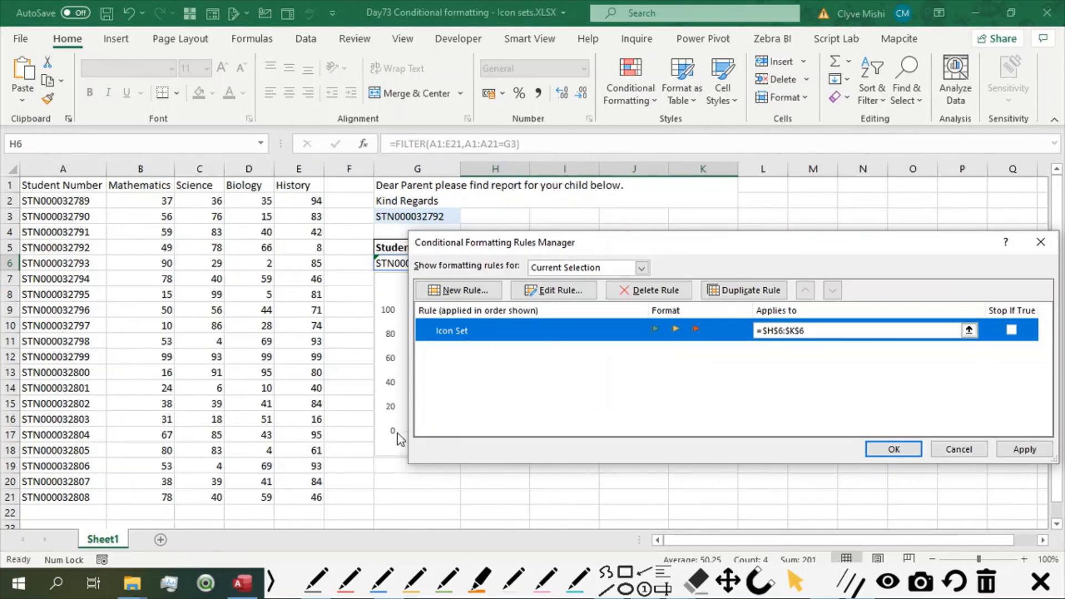
pyautogui.click(1025, 449)
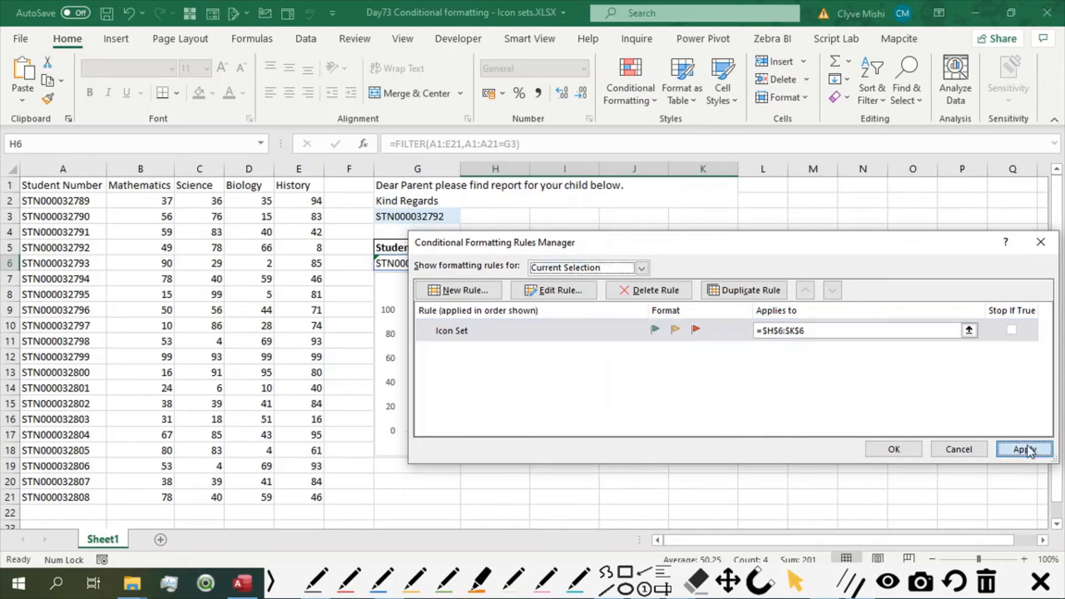
pyautogui.click(891, 449)
pyautogui.click(766, 357)
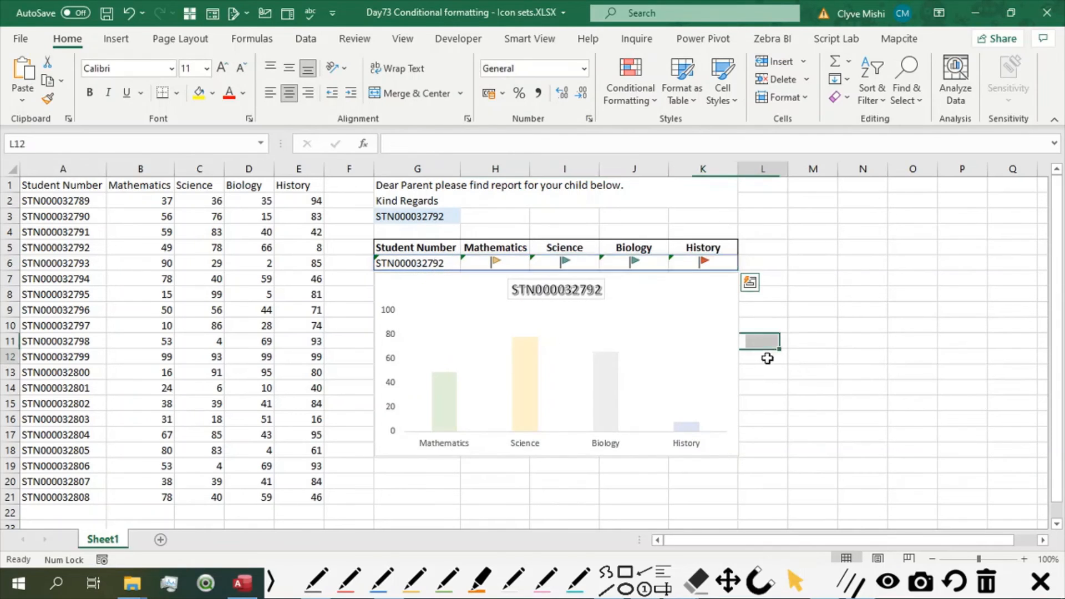
# Check the icon-only cells H6:K6 and select the student from row 6 of the marks list in G3.
pyautogui.click(502, 264)
pyautogui.click(566, 263)
pyautogui.click(635, 263)
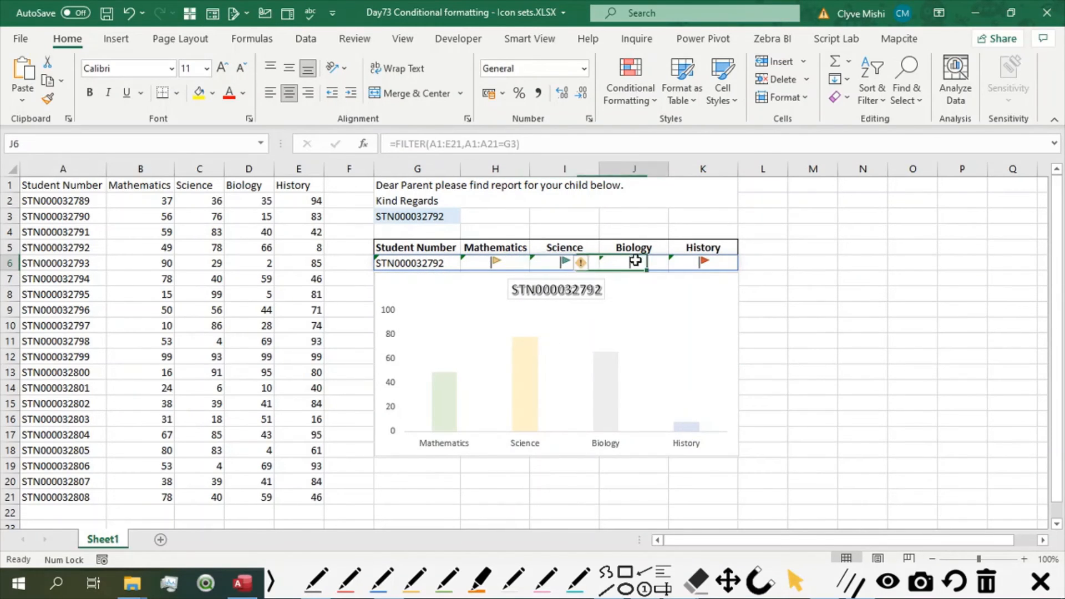
pyautogui.click(692, 263)
pyautogui.click(435, 218)
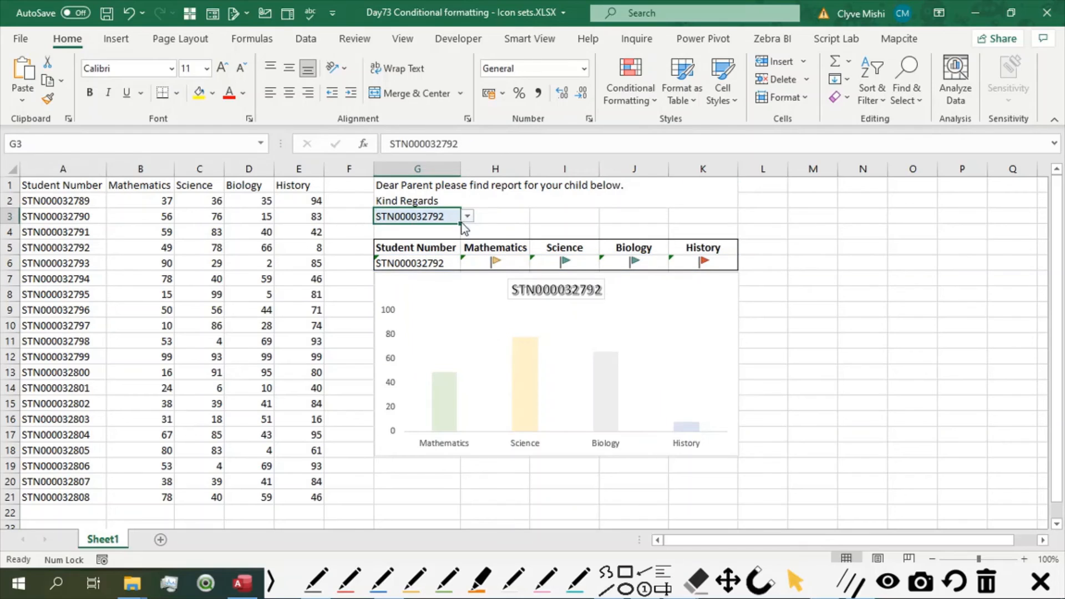
pyautogui.click(468, 216)
pyautogui.click(422, 239)
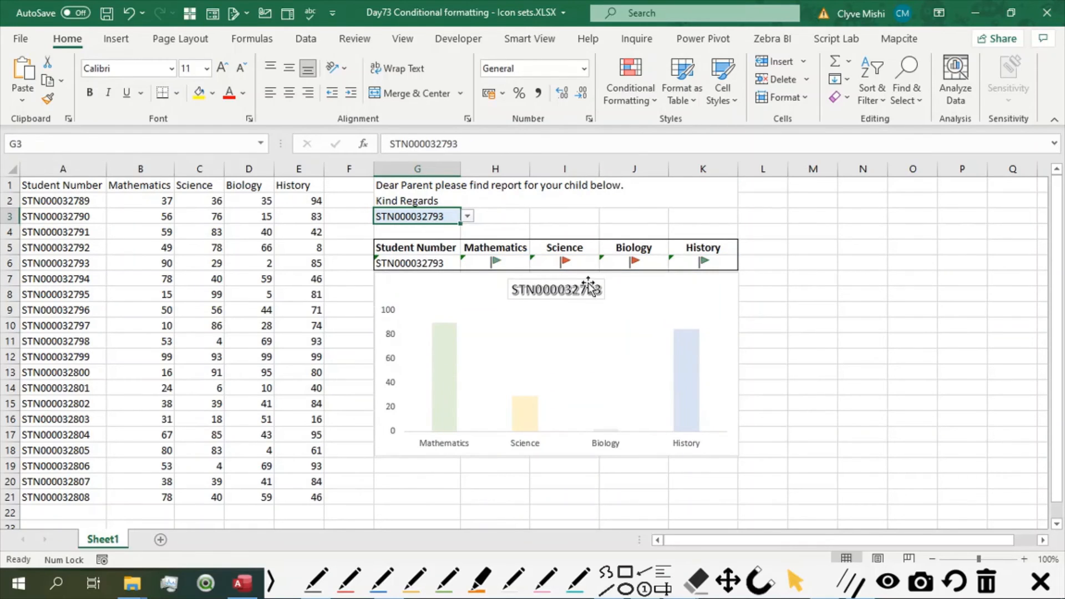